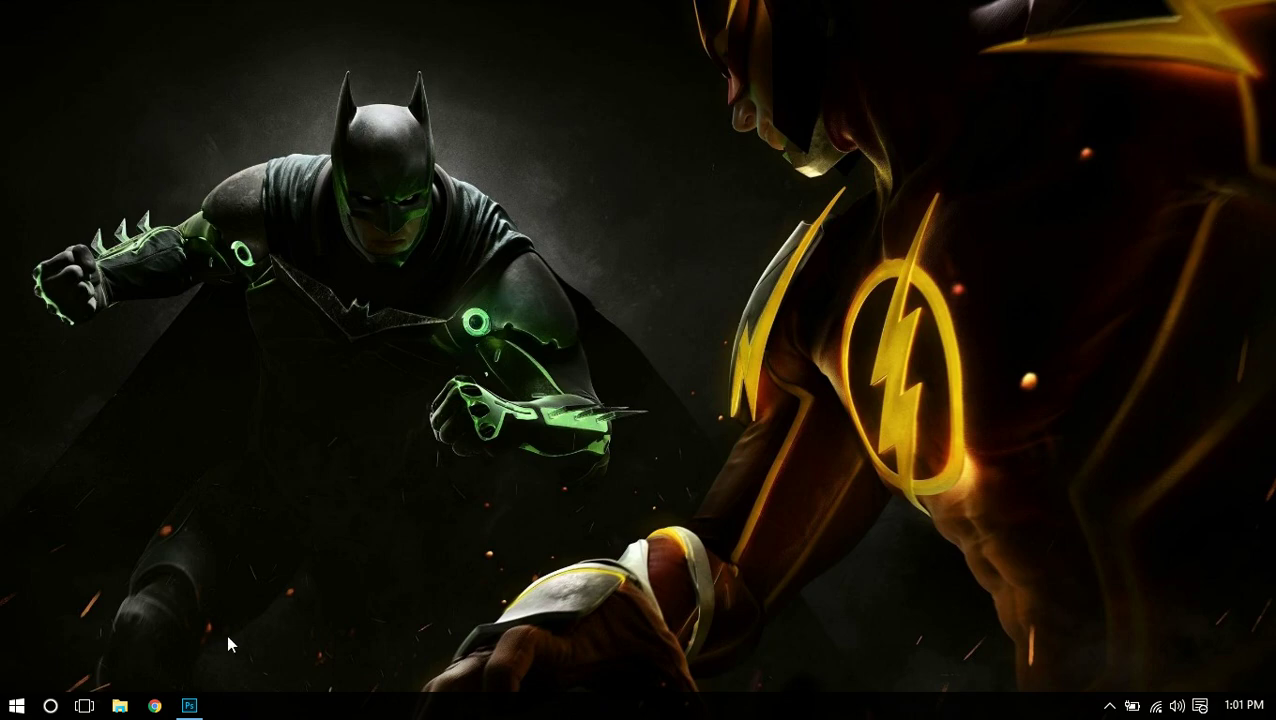
Restore the Photoshop window showing the cardboard box mockup from the taskbar.
left_click(190, 705)
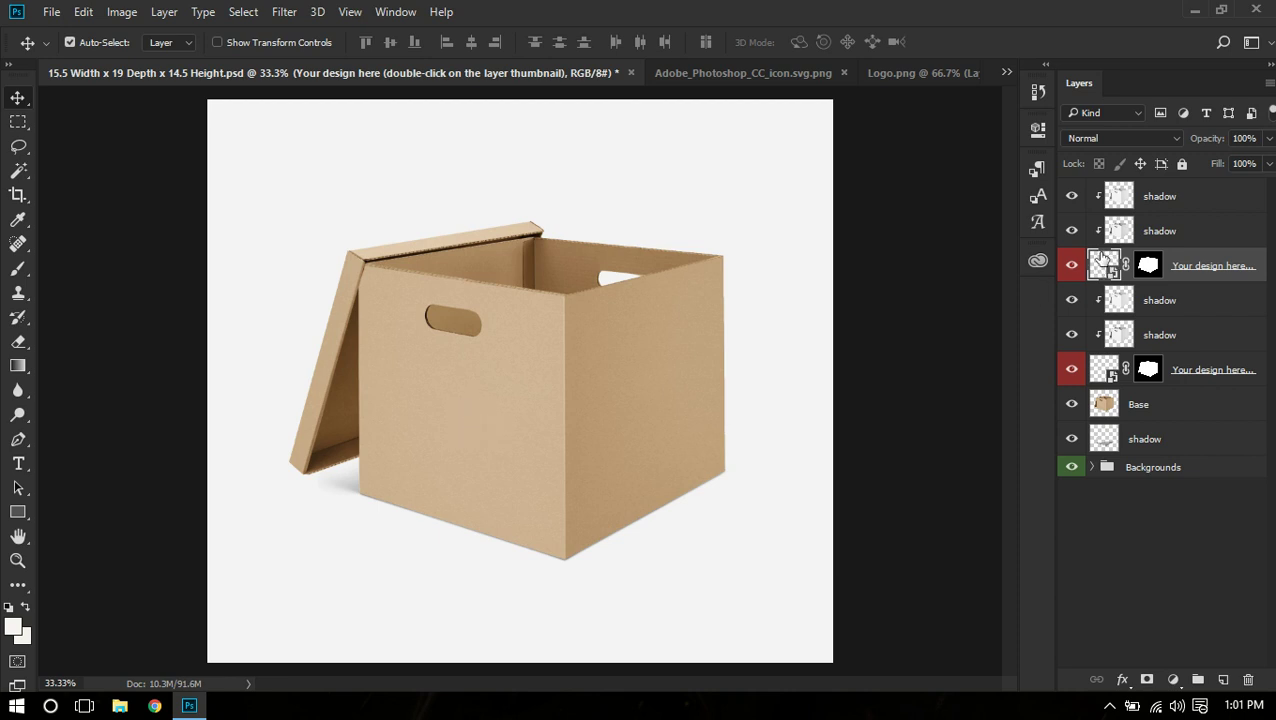
Place the Logo.png logo into the front design contents, scaled to about 61%, and save.
double_click(1103, 260)
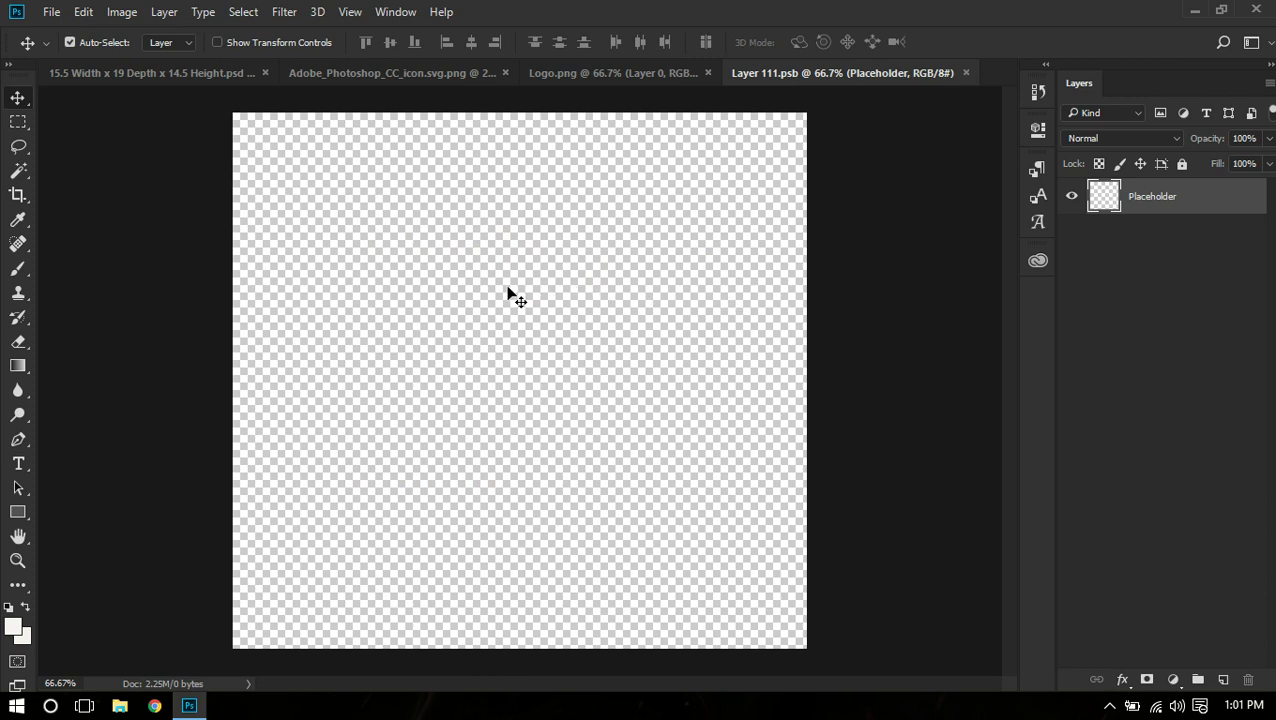
left_click(590, 80)
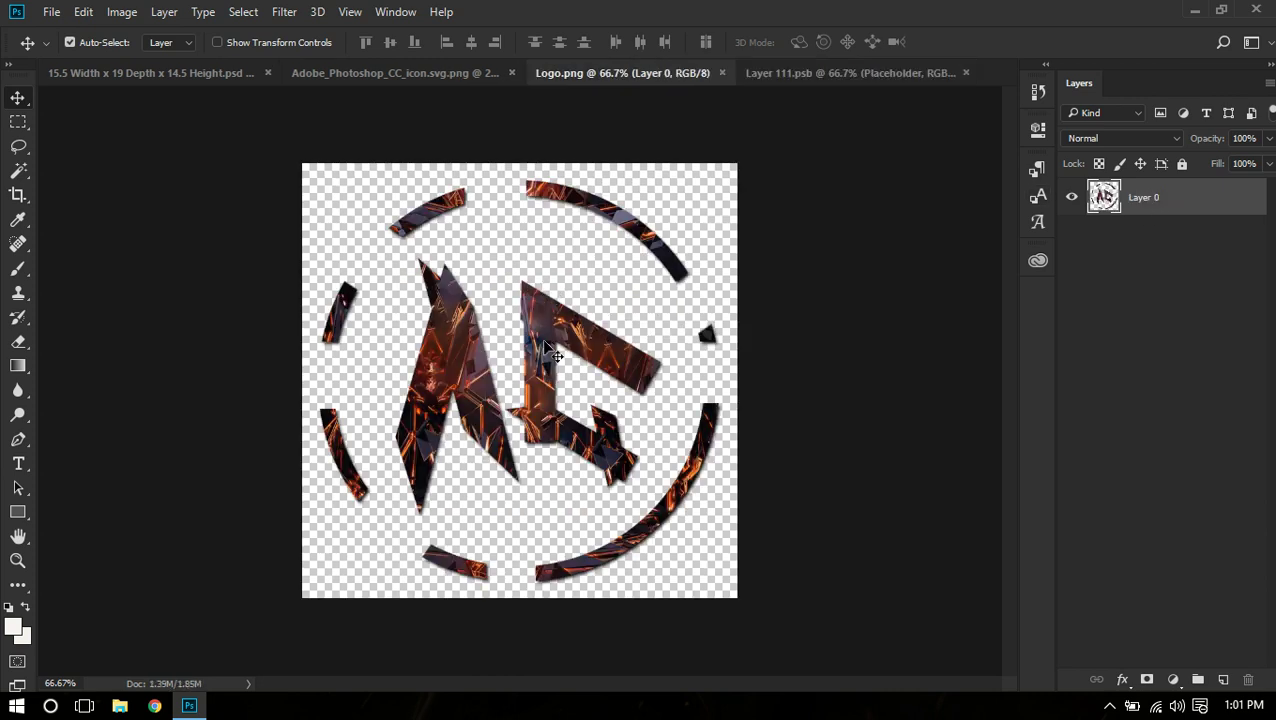
mouse_move(551, 350)
left_mouse_down()
mouse_move(843, 105)
mouse_move(600, 343)
mouse_move(541, 357)
left_mouse_up()
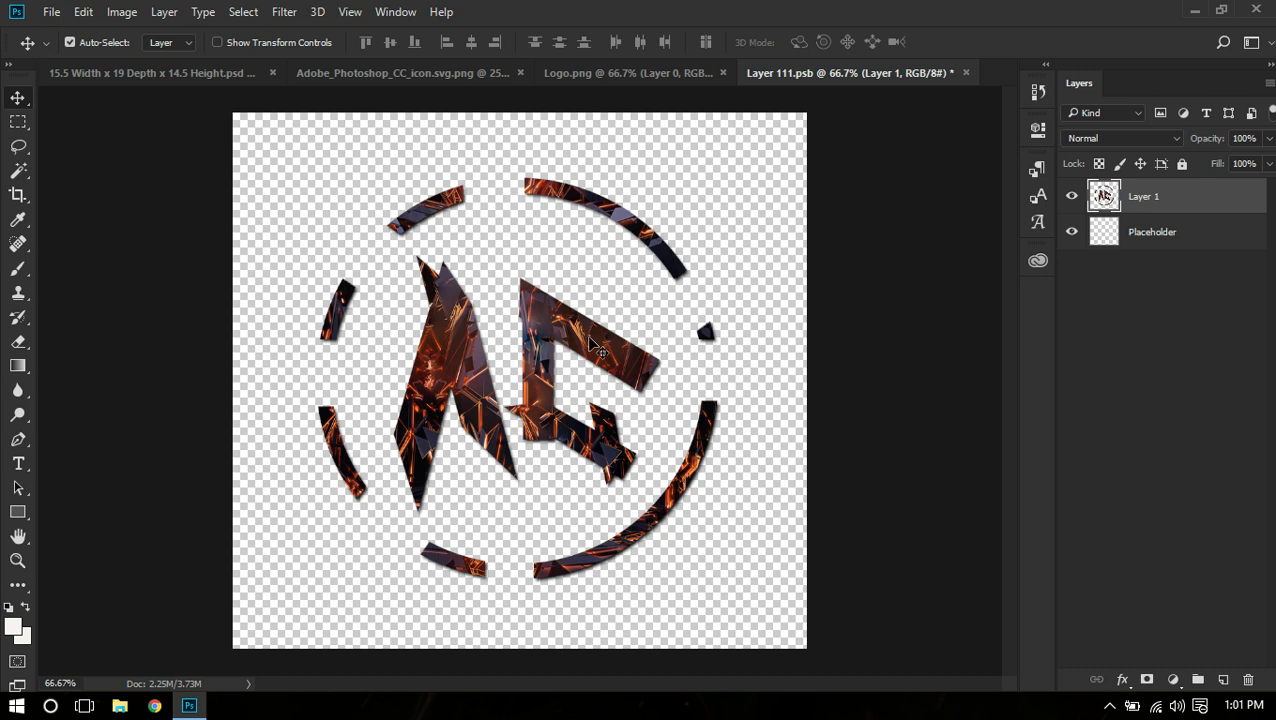
key("ctrl+t")
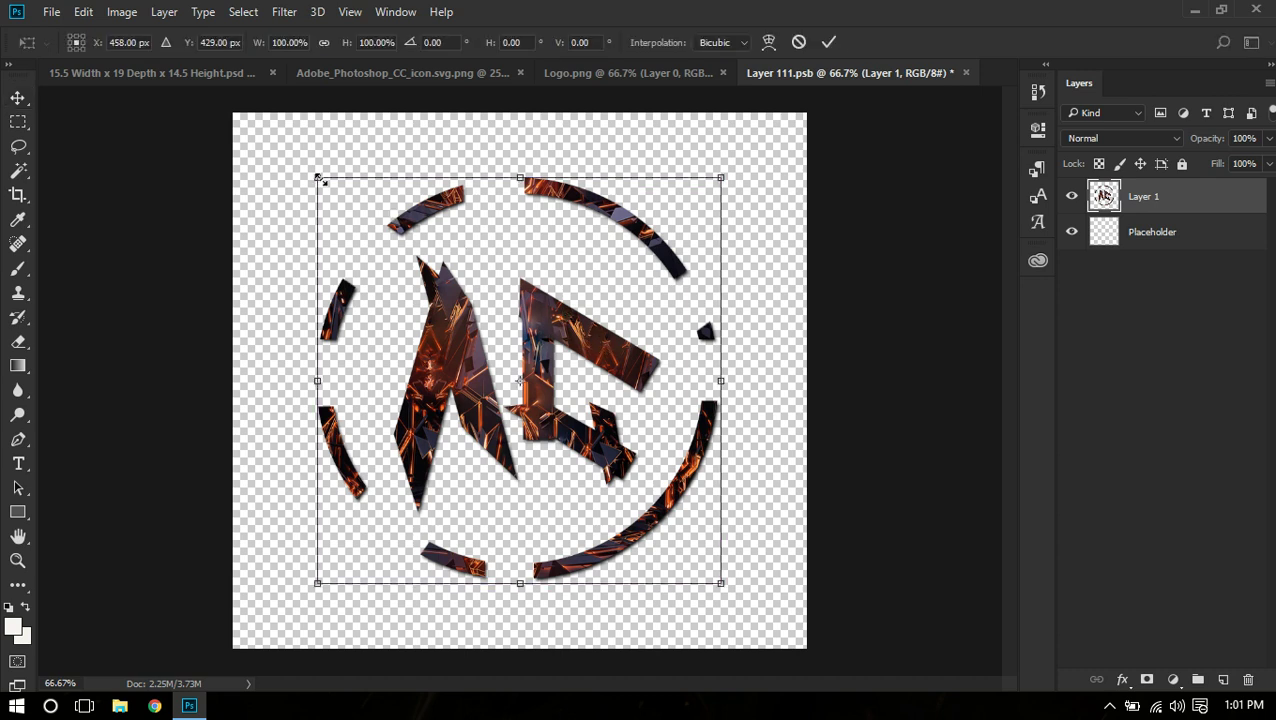
left_click_drag(331, 180, 410, 259)
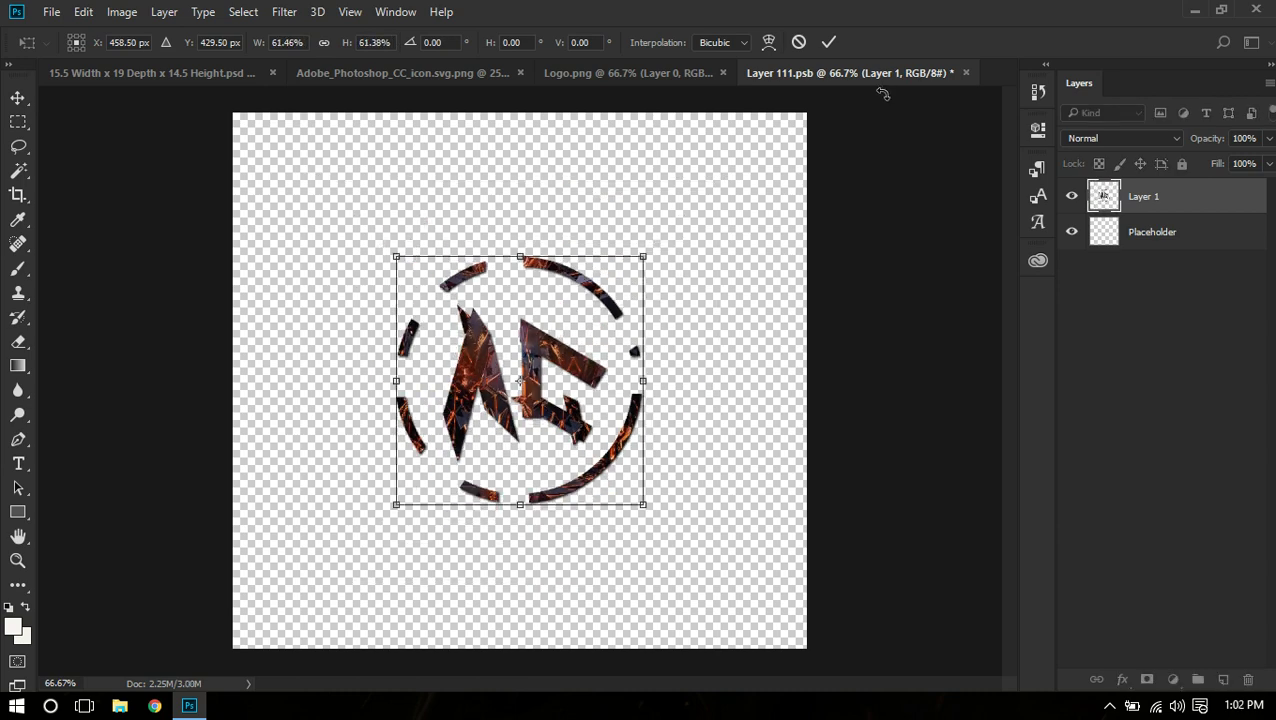
left_click(829, 43)
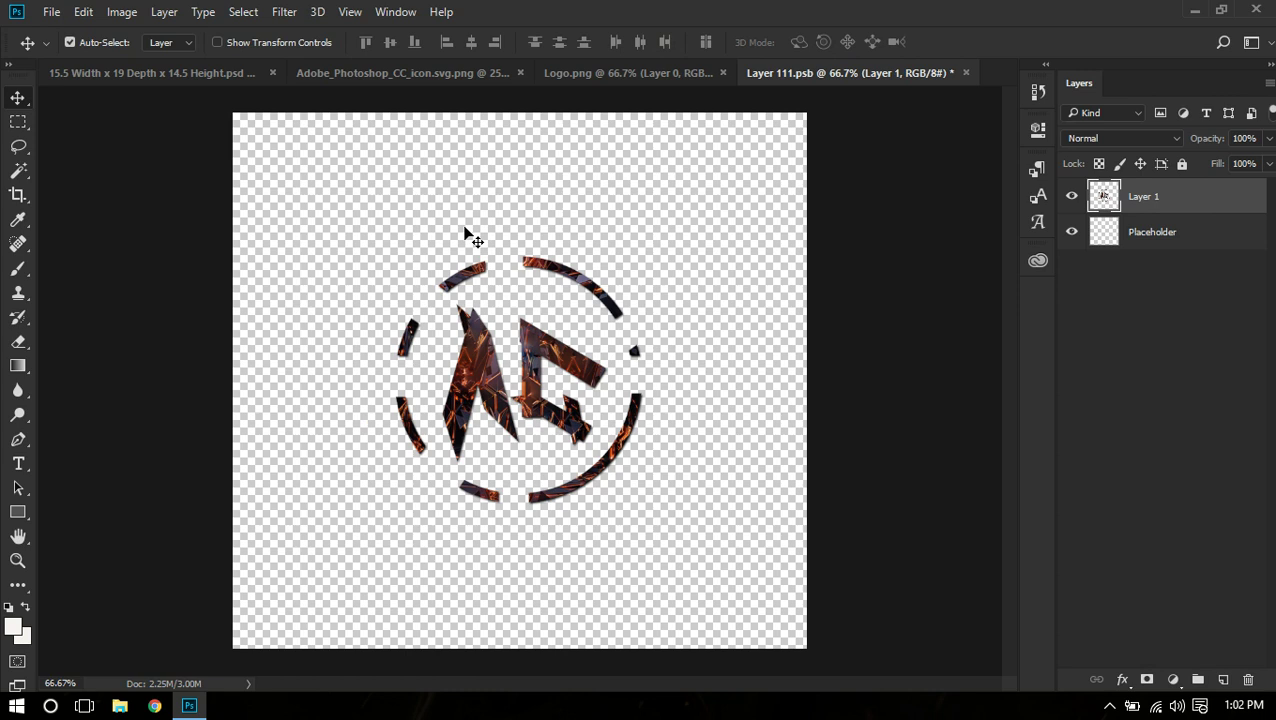
key("ctrl+s")
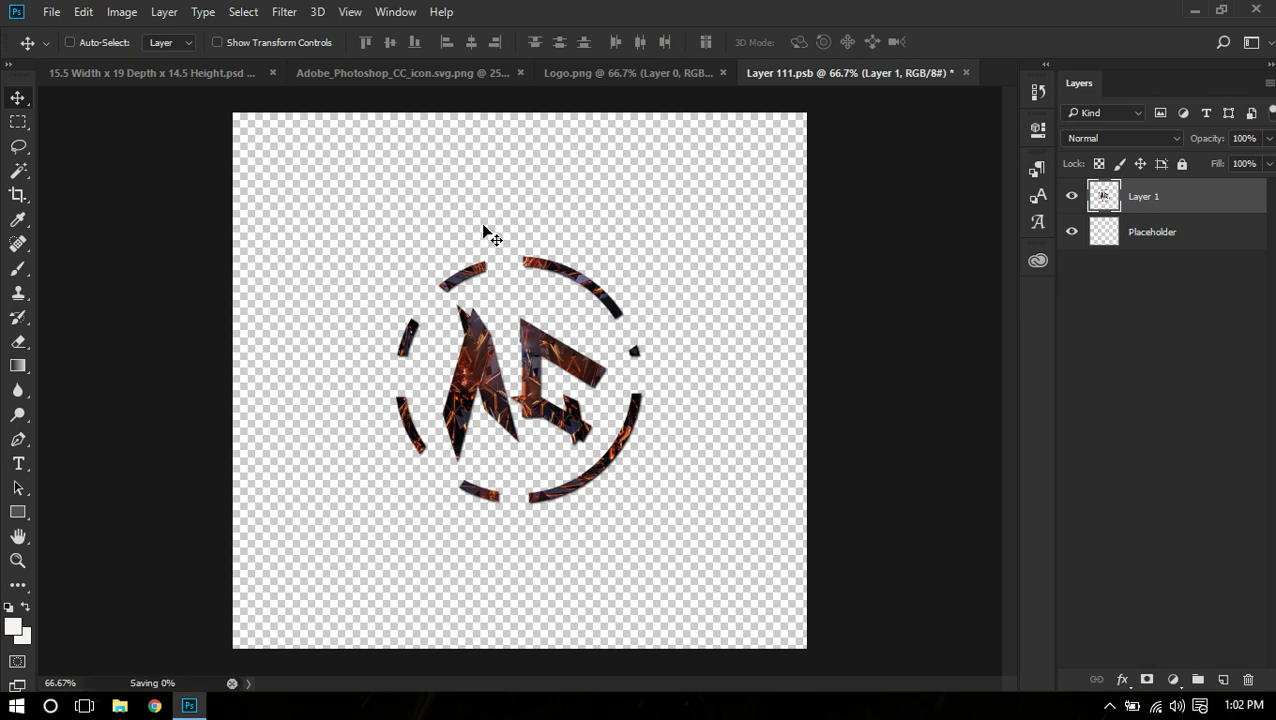
Copy the Photoshop icon into the lower design placeholder's contents.
left_click(218, 80)
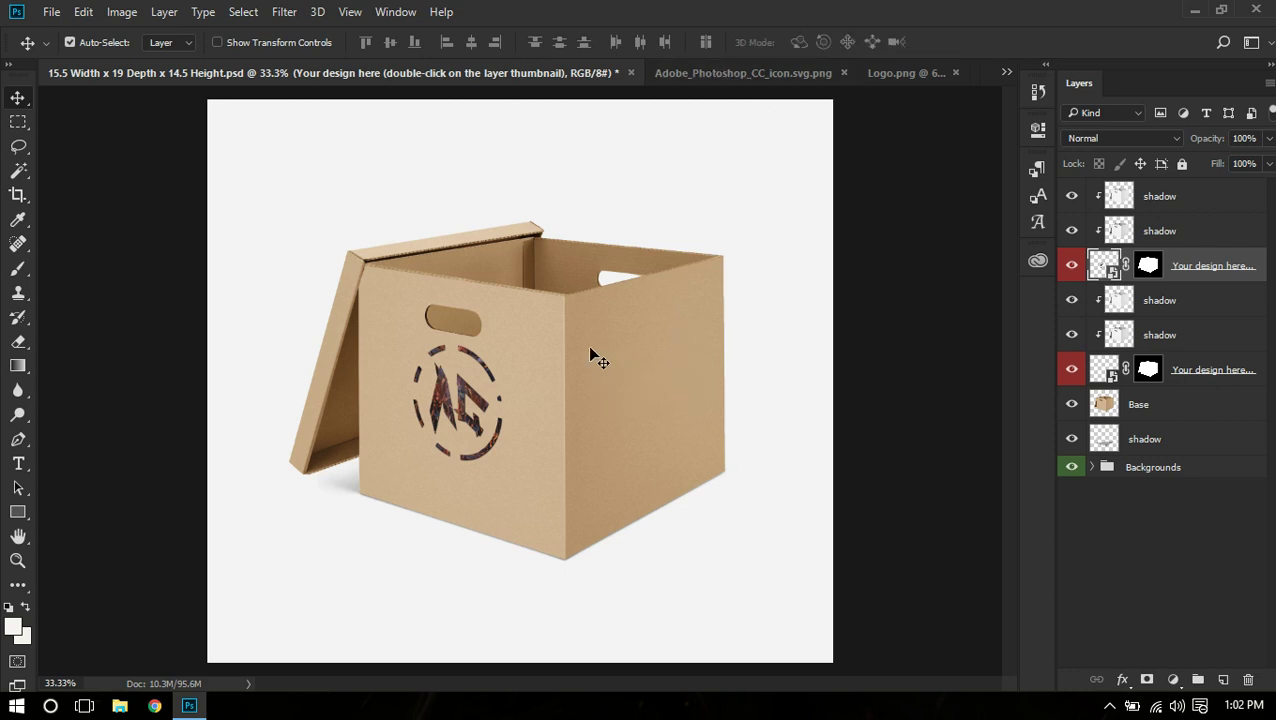
left_click(1103, 367)
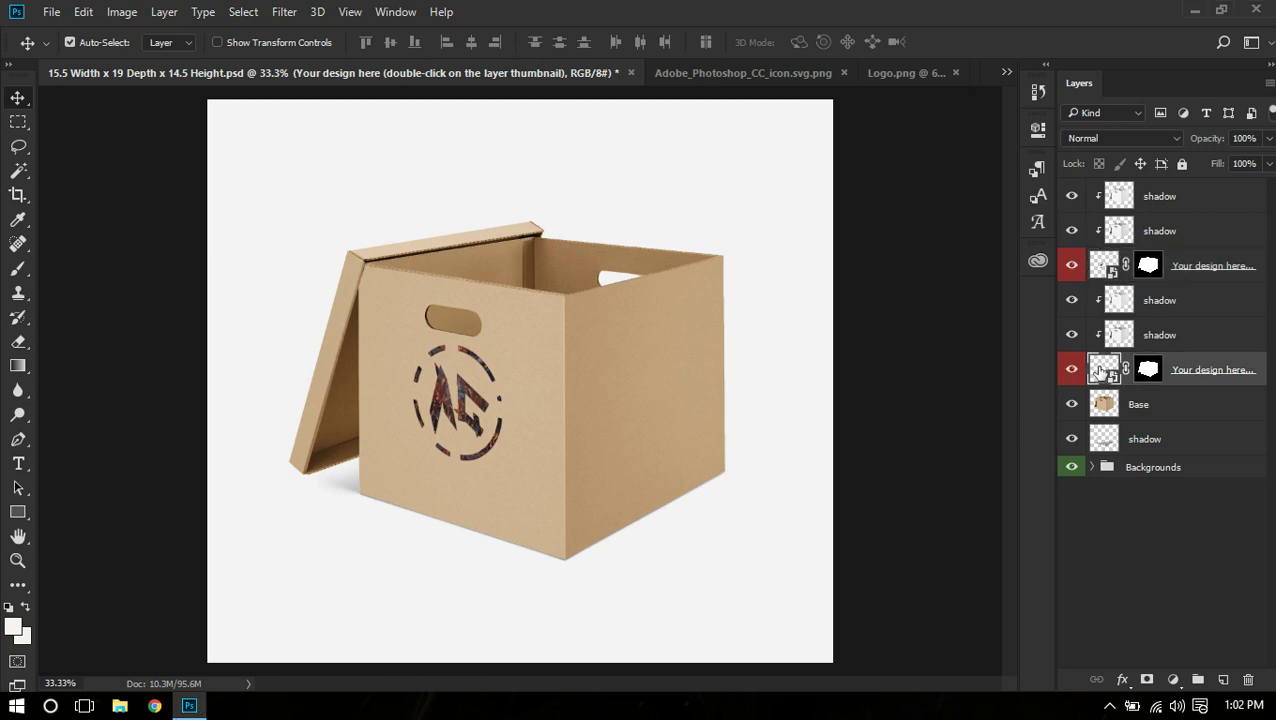
double_click(1103, 370)
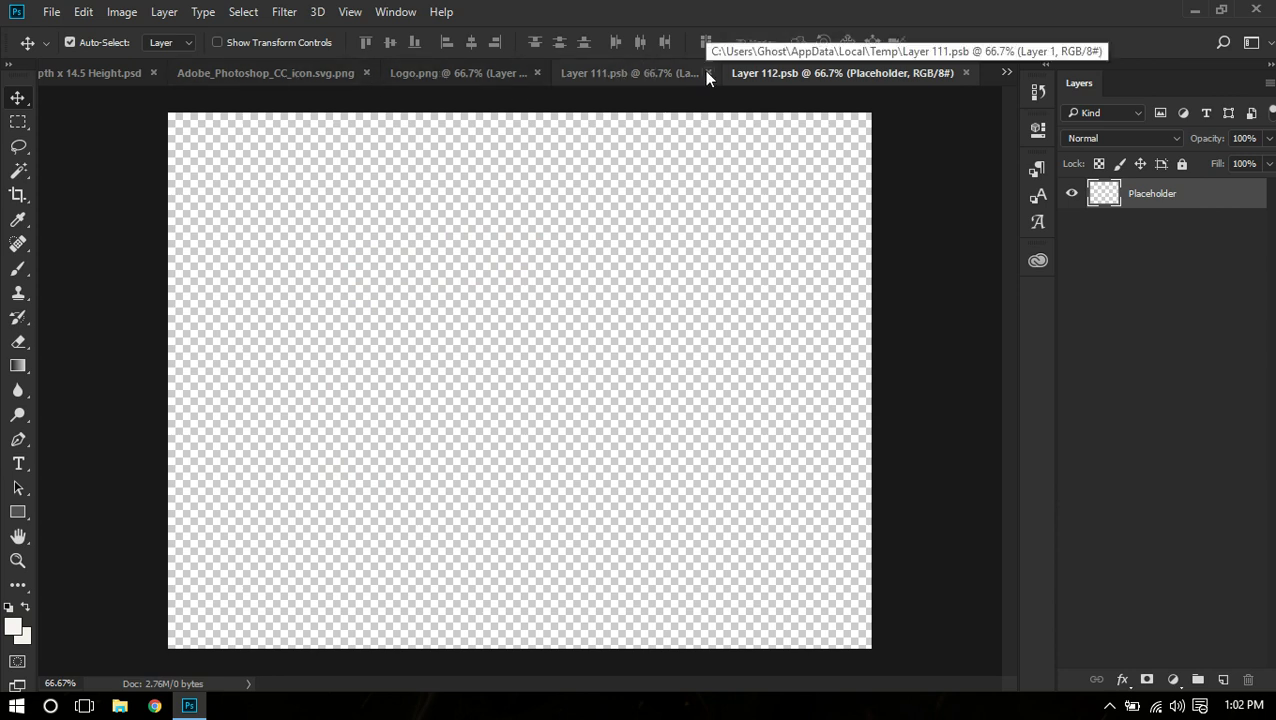
left_click(369, 76)
mouse_move(430, 360)
left_mouse_down()
mouse_move(848, 75)
mouse_move(487, 373)
left_mouse_up()
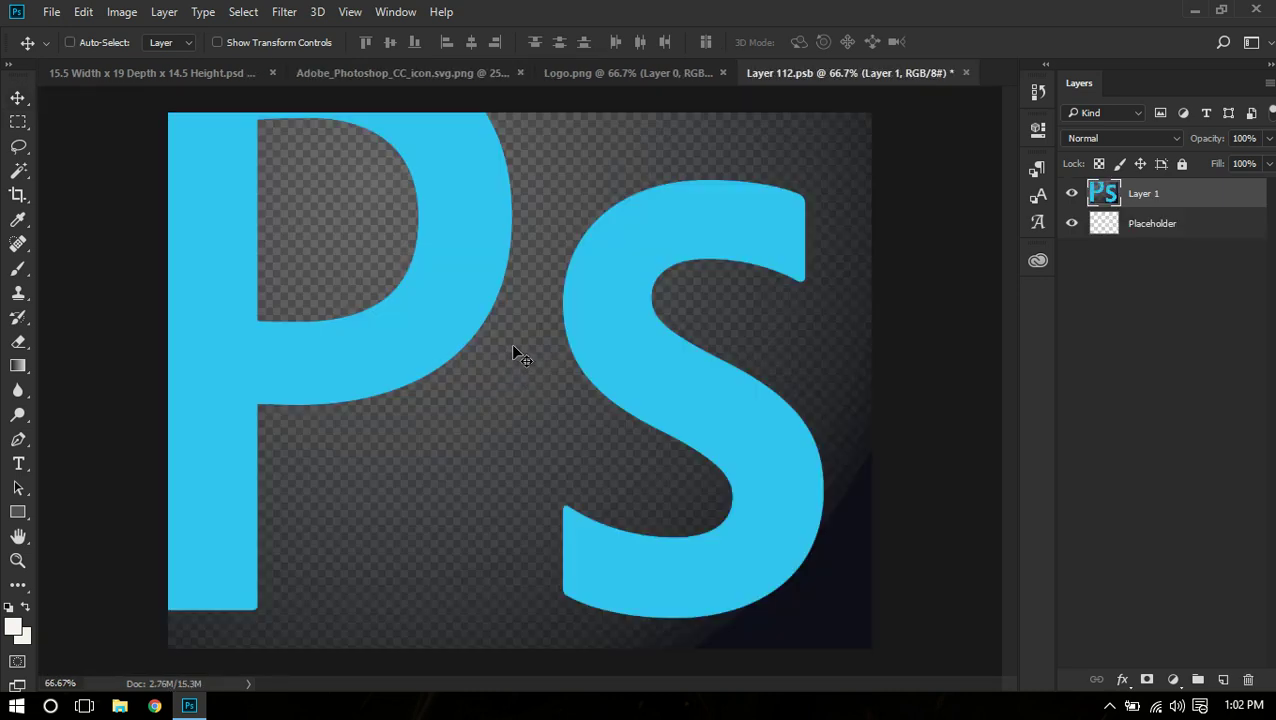
Scale the Photoshop icon down to about 26.5% and save the contents.
key("ctrl+t")
key("ctrl+minus")
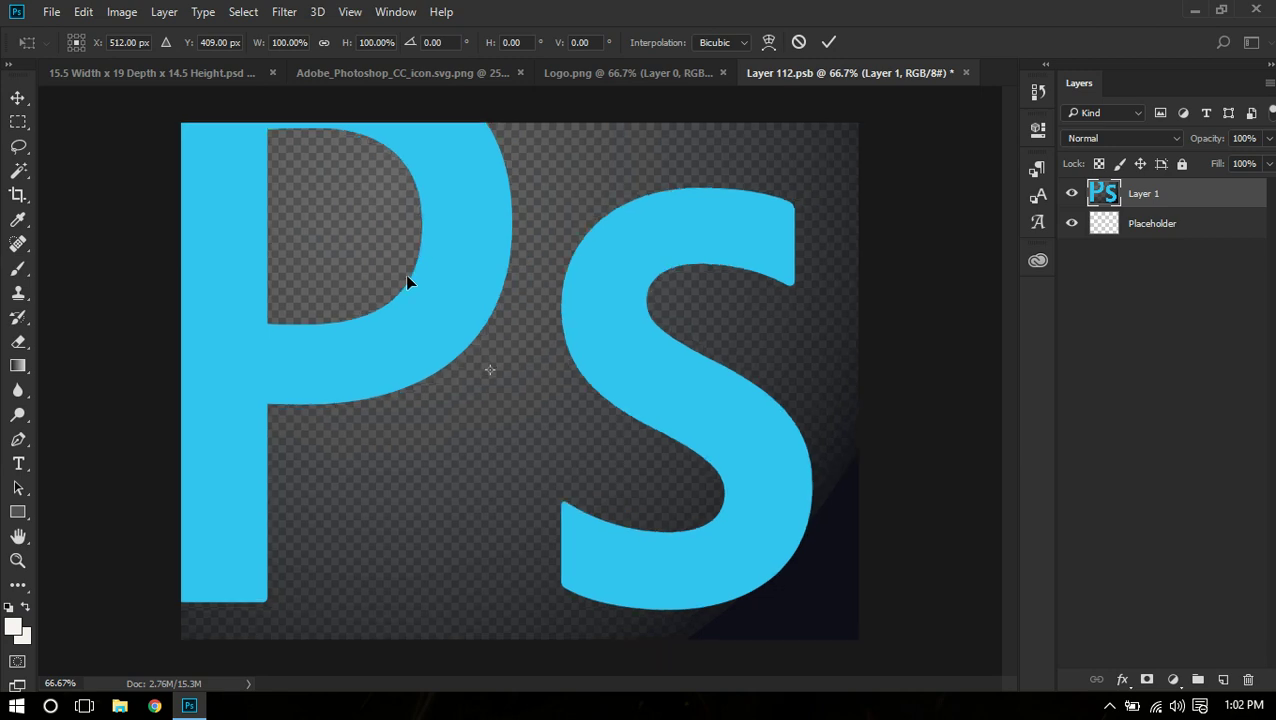
key("ctrl+minus")
key("ctrl+minus")
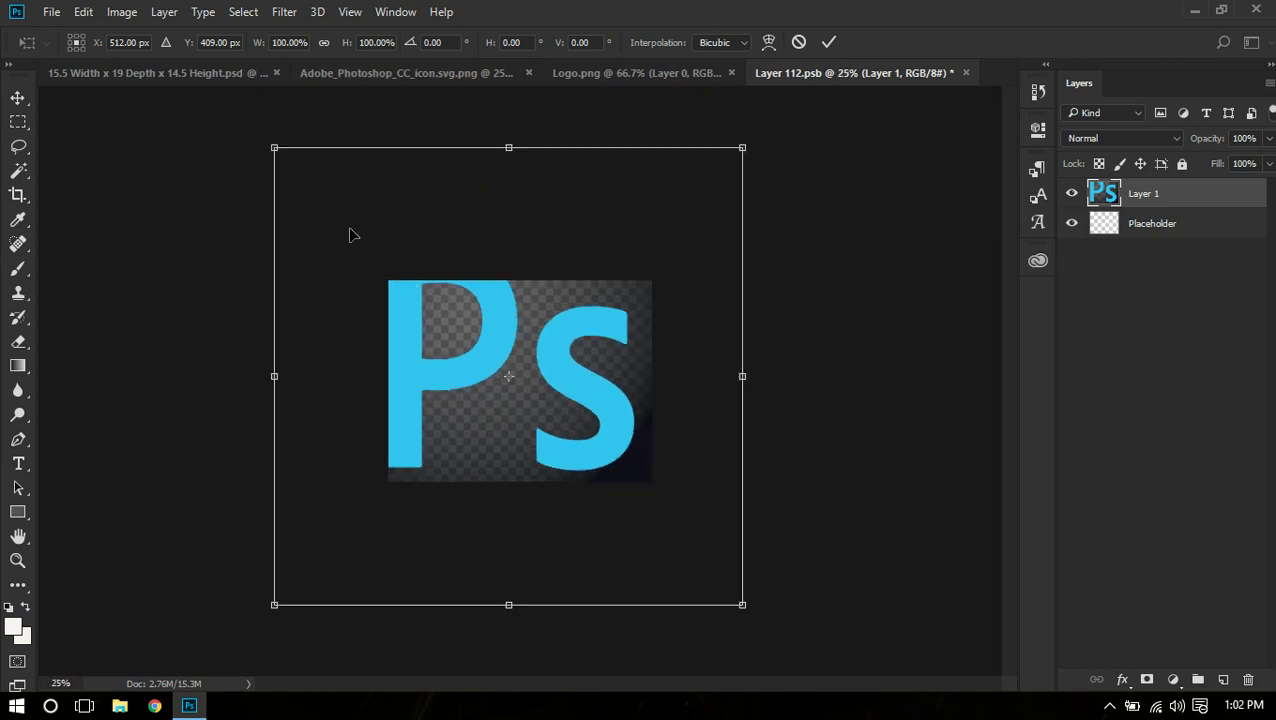
left_click_drag(274, 148, 447, 290)
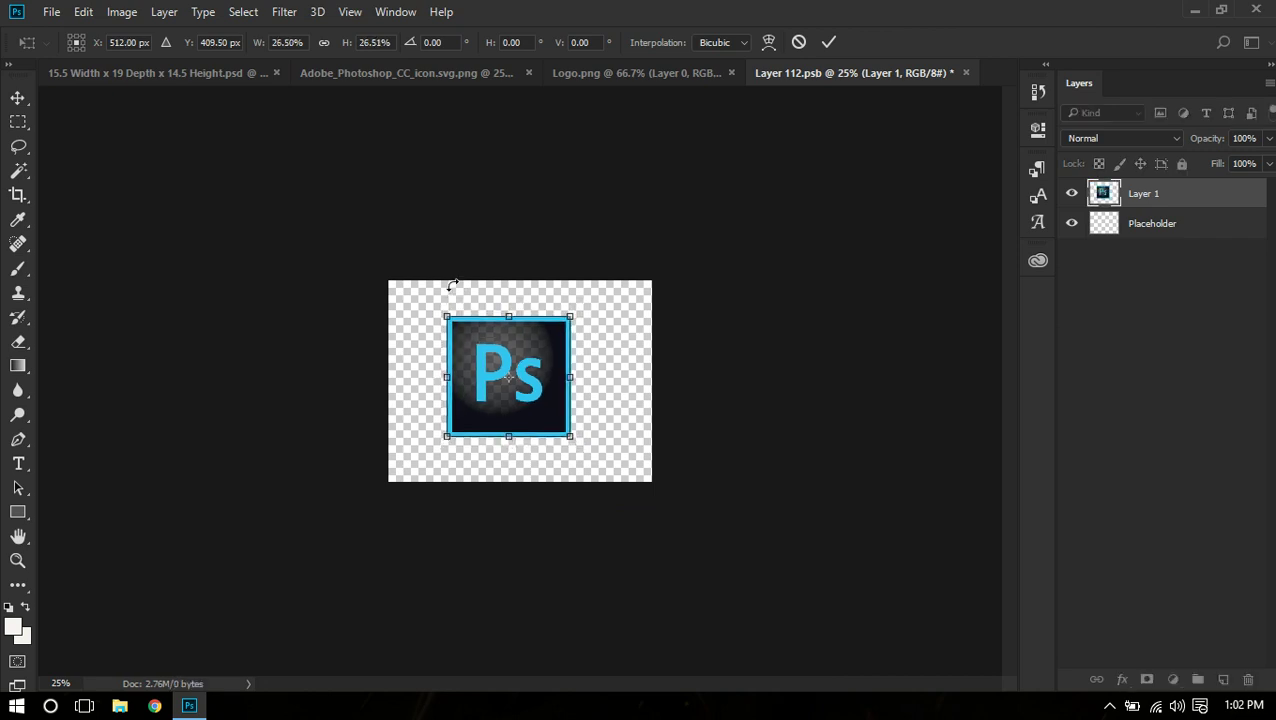
key("ctrl+0")
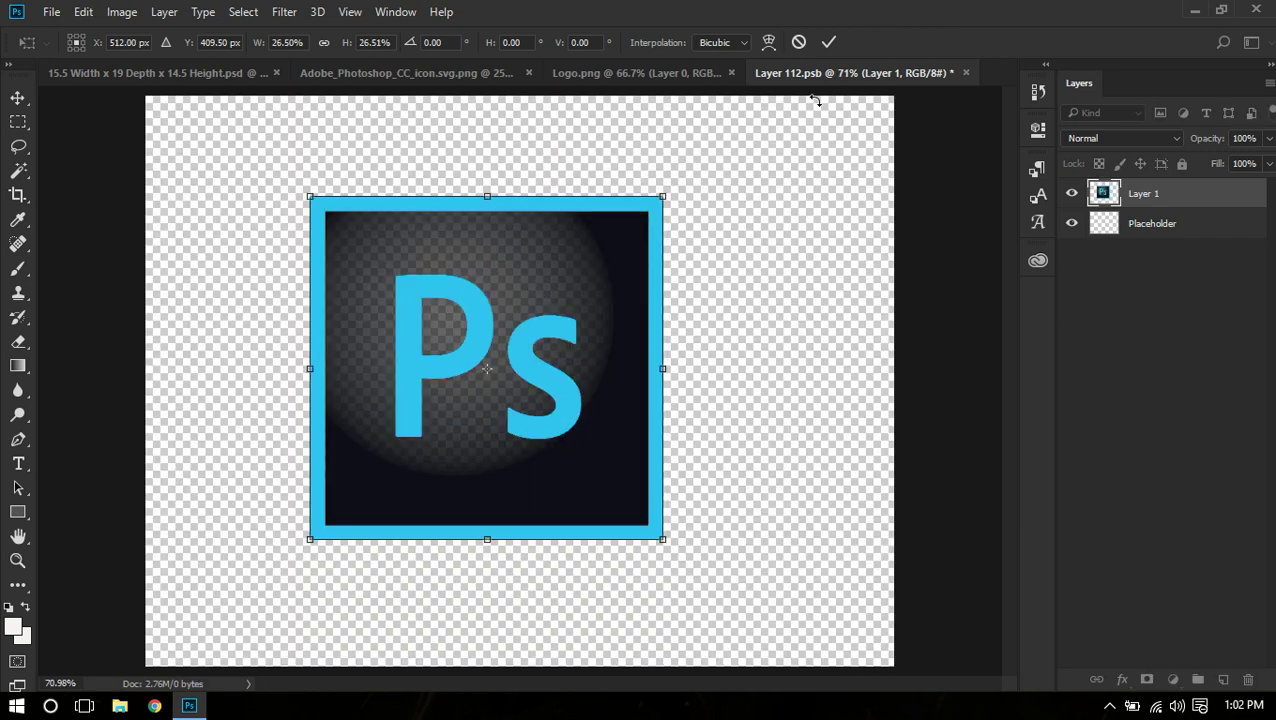
left_click(829, 42)
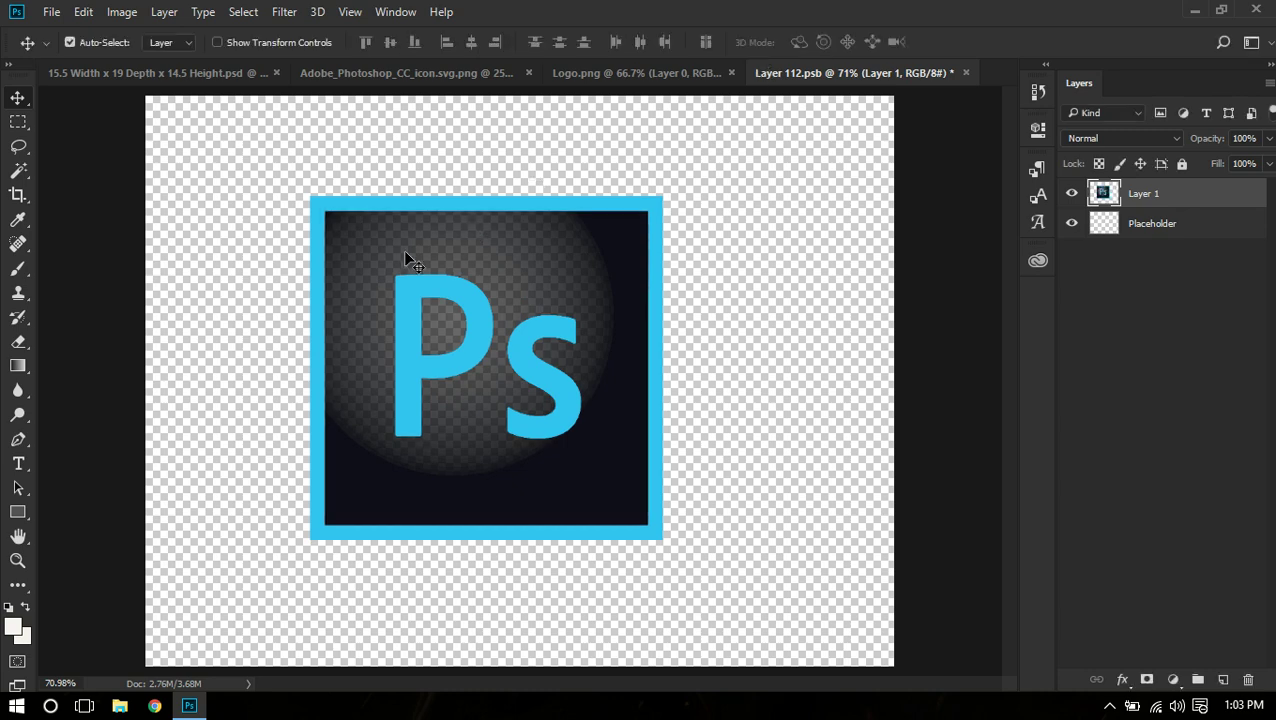
key("ctrl+s")
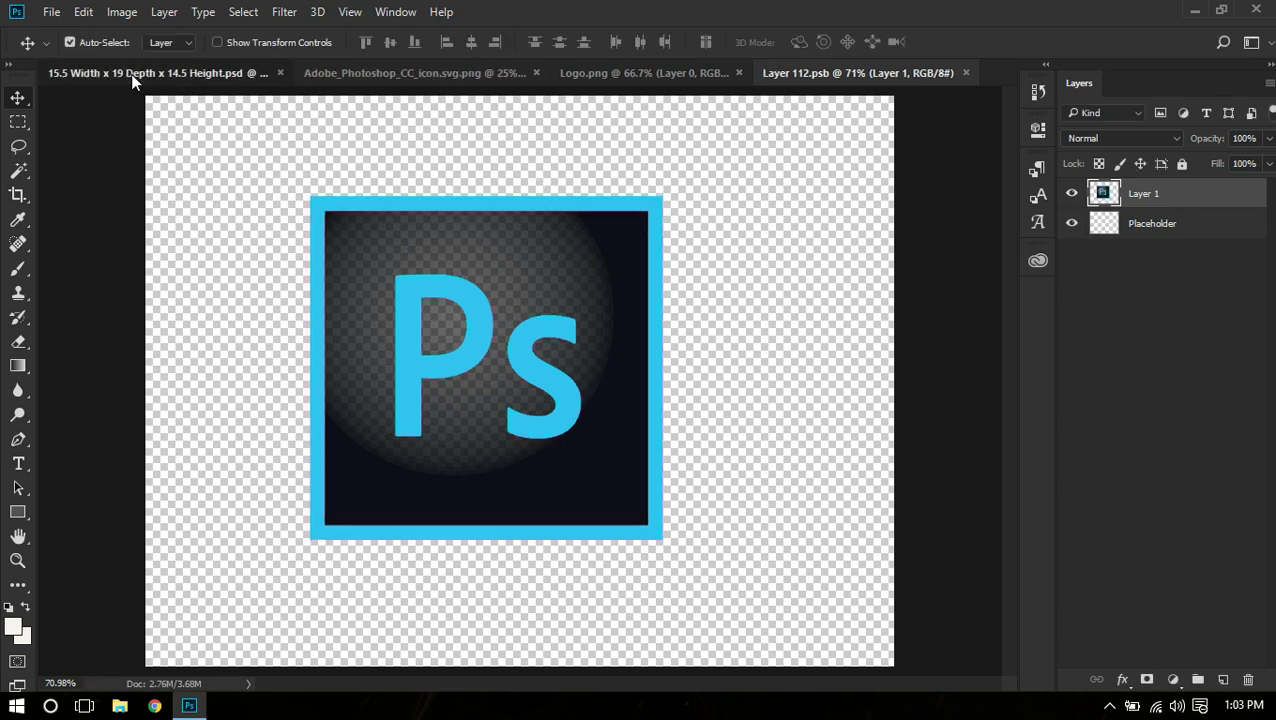
In the logo contents, shift the logo down-left and add a duplicate scaled to 30%.
left_click(131, 74)
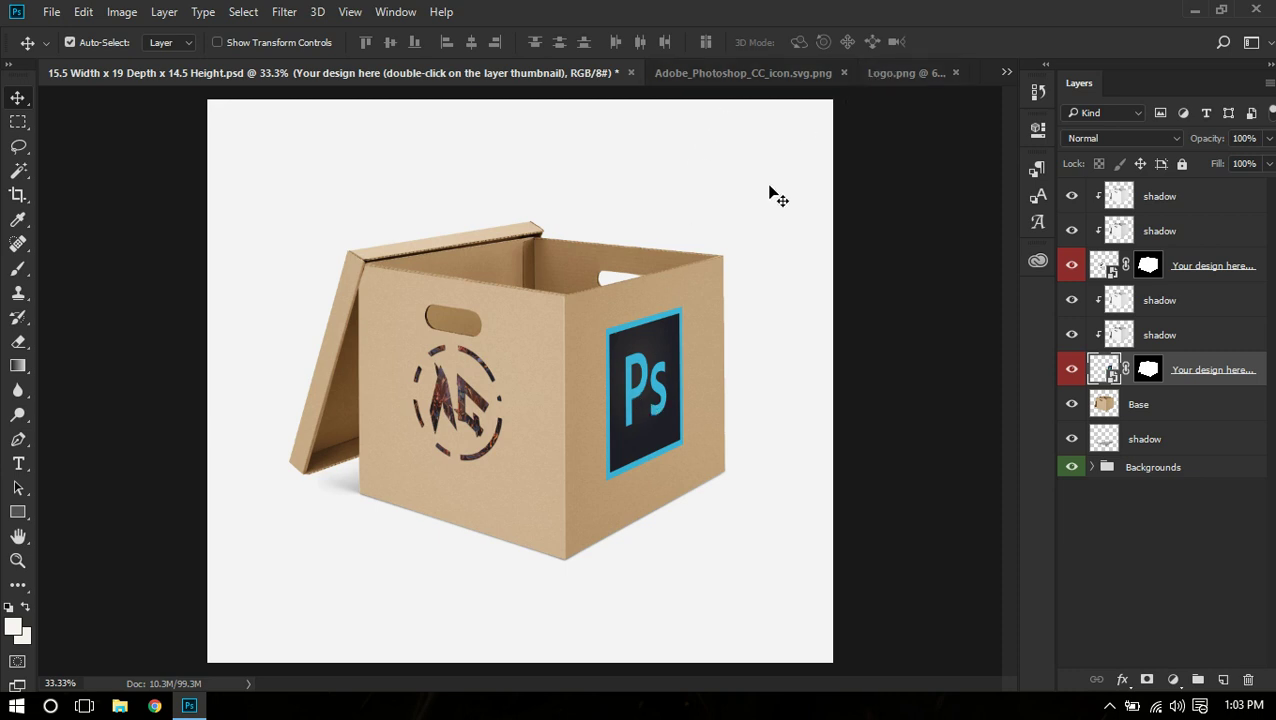
double_click(1101, 265)
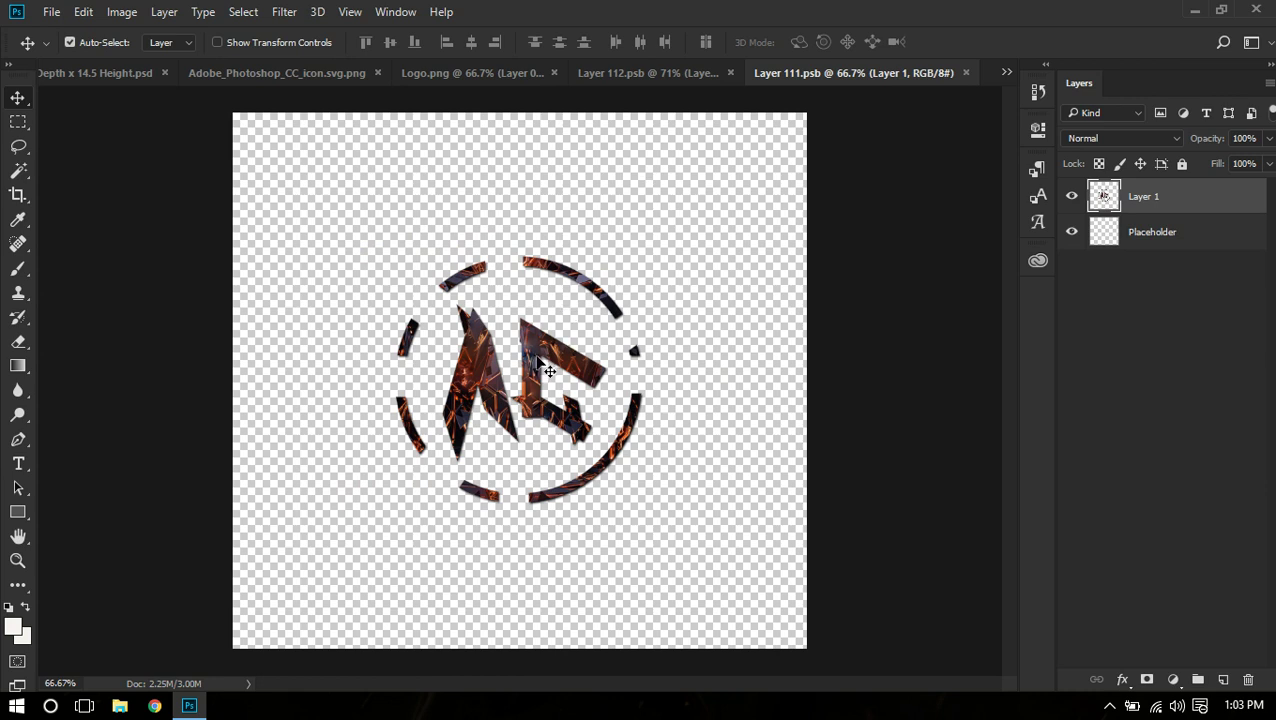
left_click_drag(538, 358, 451, 425)
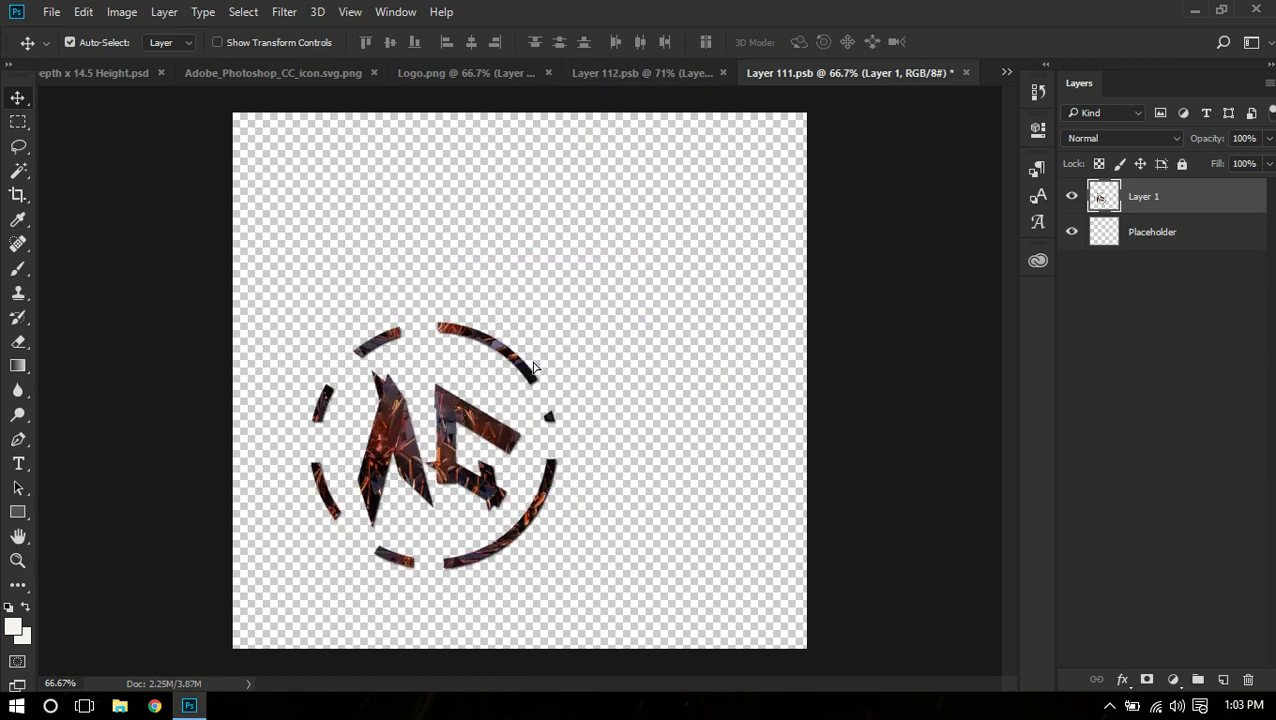
left_click_drag(453, 412, 604, 268)
key("ctrl+t")
key("ctrl+r")
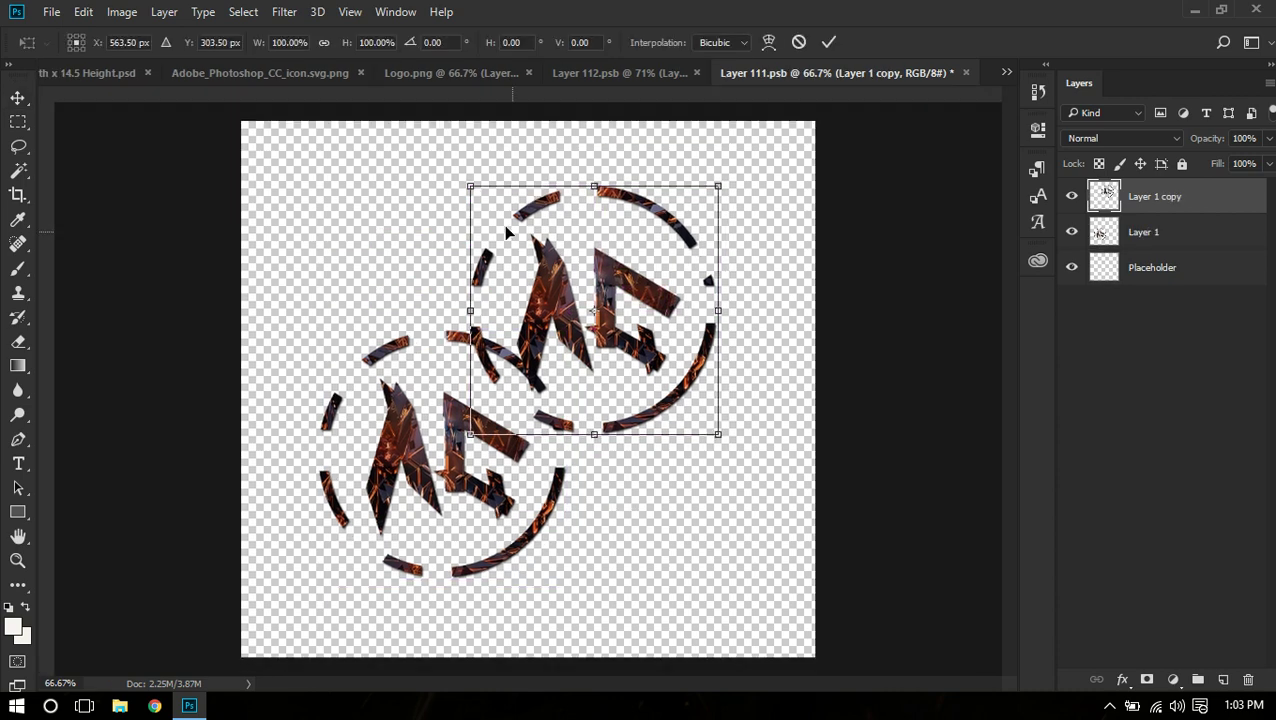
mouse_move(472, 187)
left_mouse_down()
mouse_move(556, 272)
mouse_move(519, 266)
left_mouse_up()
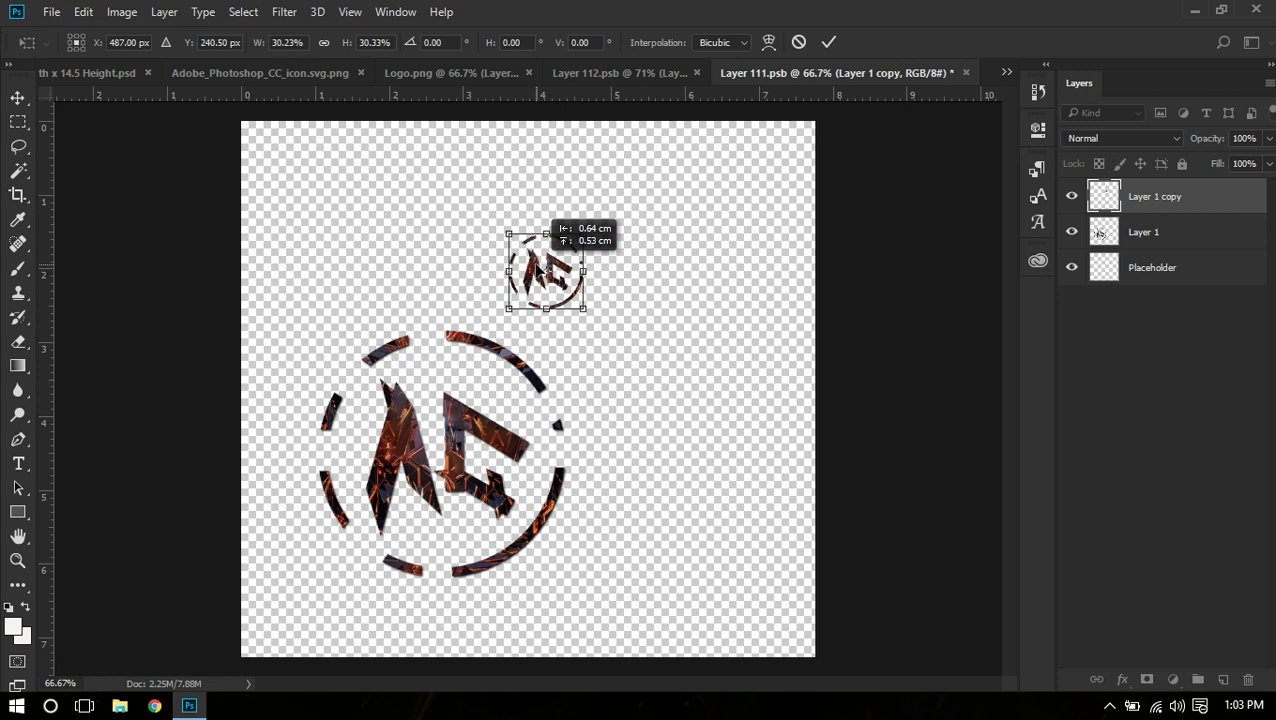
left_click(828, 42)
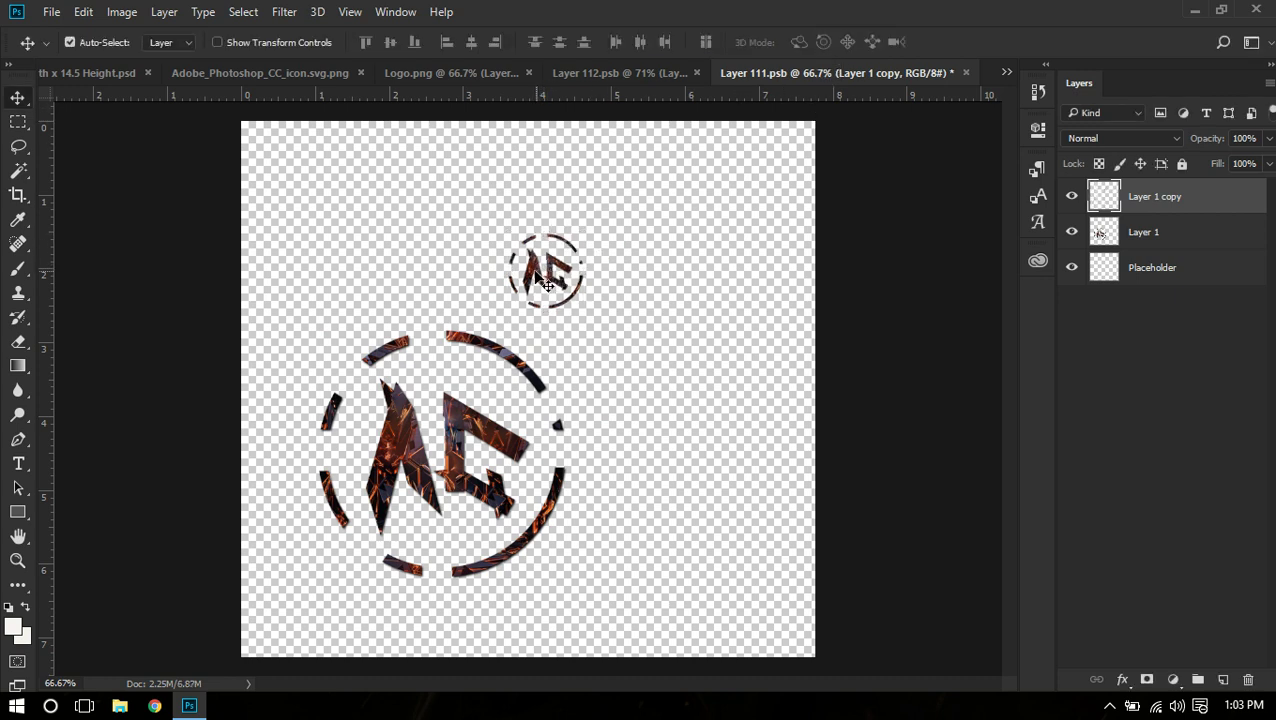
Add three more small copies around the large logo, save, and view the box mockup.
mouse_move(546, 271)
left_mouse_down("alt")
mouse_move(640, 360)
mouse_move(641, 485)
mouse_move(588, 582)
left_mouse_up("alt")
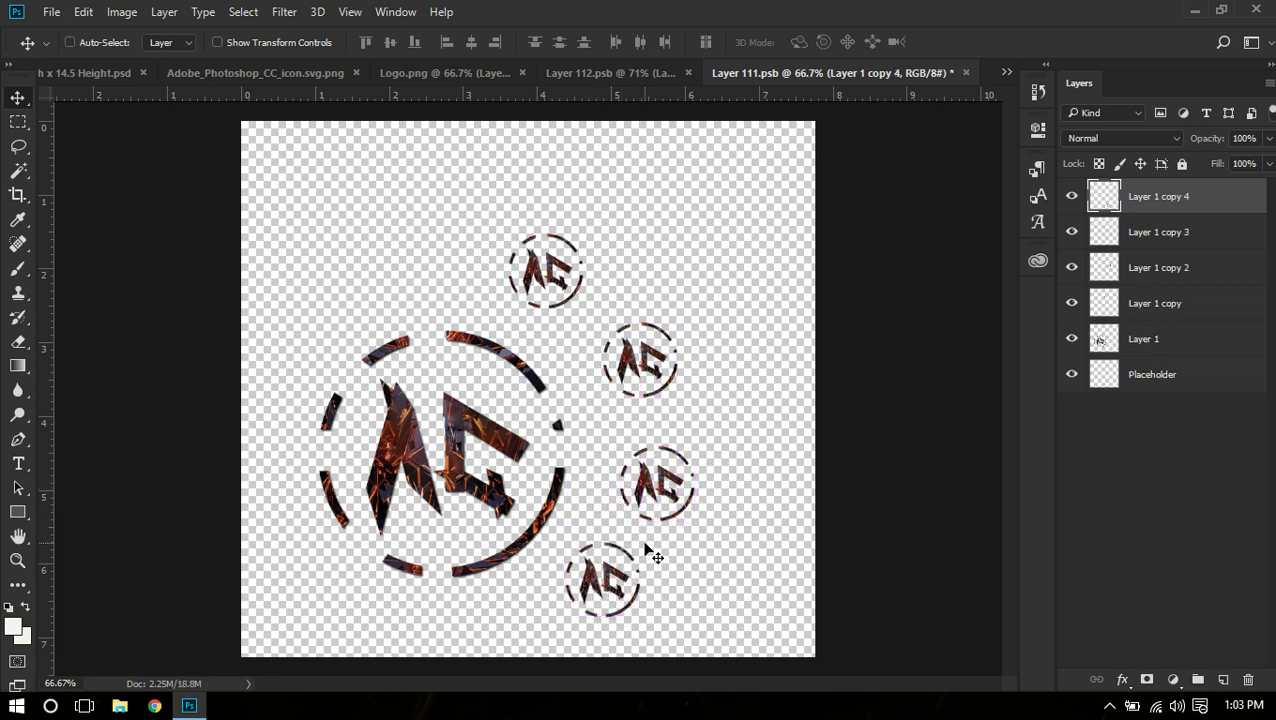
key("ctrl+s")
left_click(99, 74)
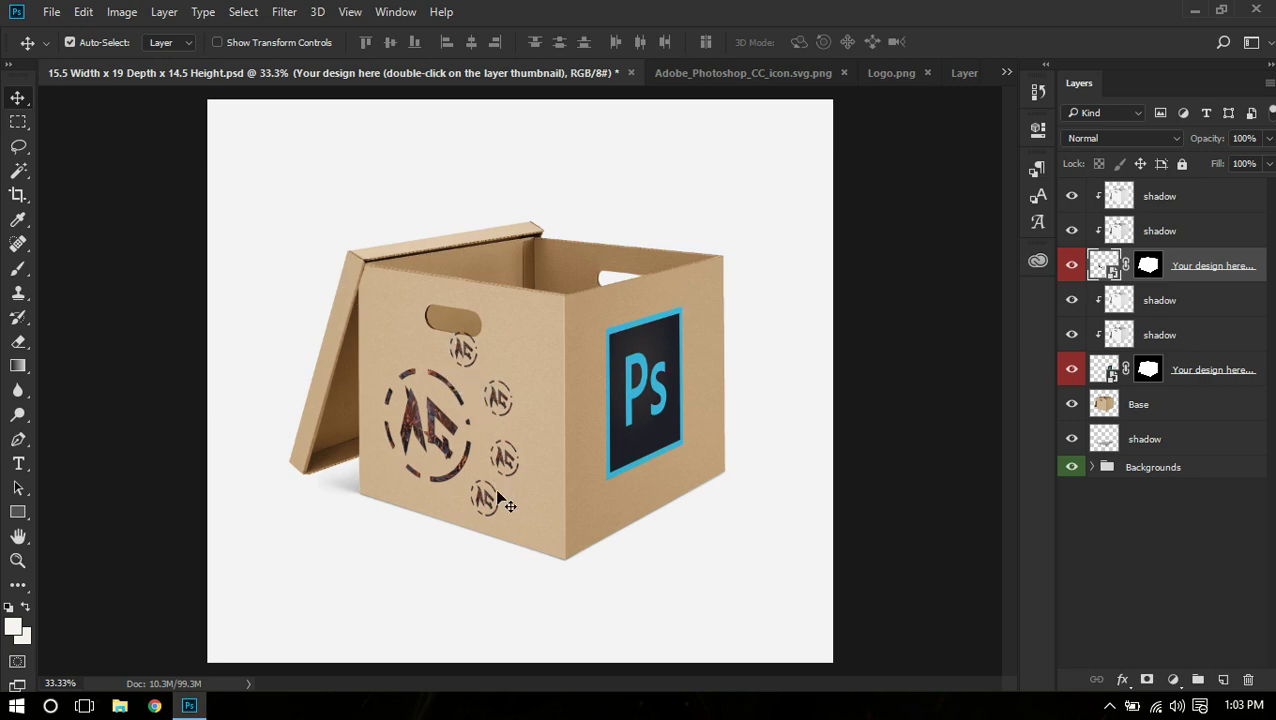
Close the Photoshop icon document and delete the small logo copies in Layer 111.psb.
left_click(965, 73)
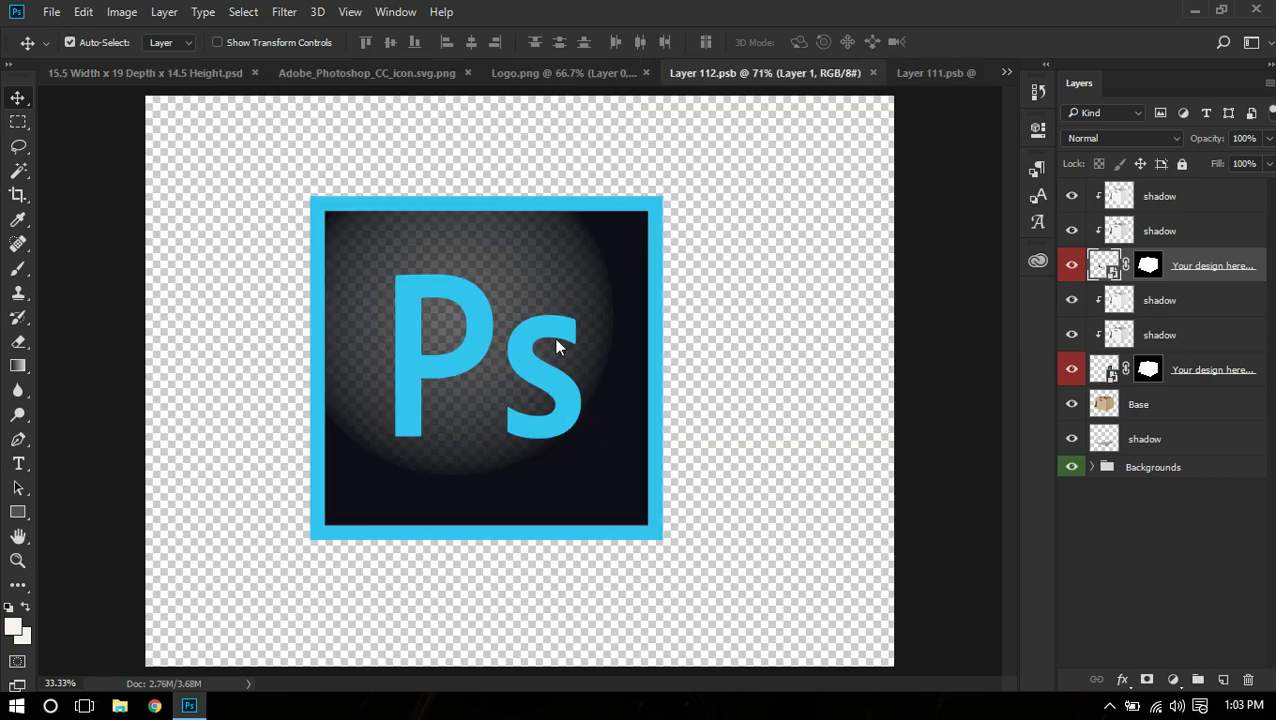
left_click(873, 74)
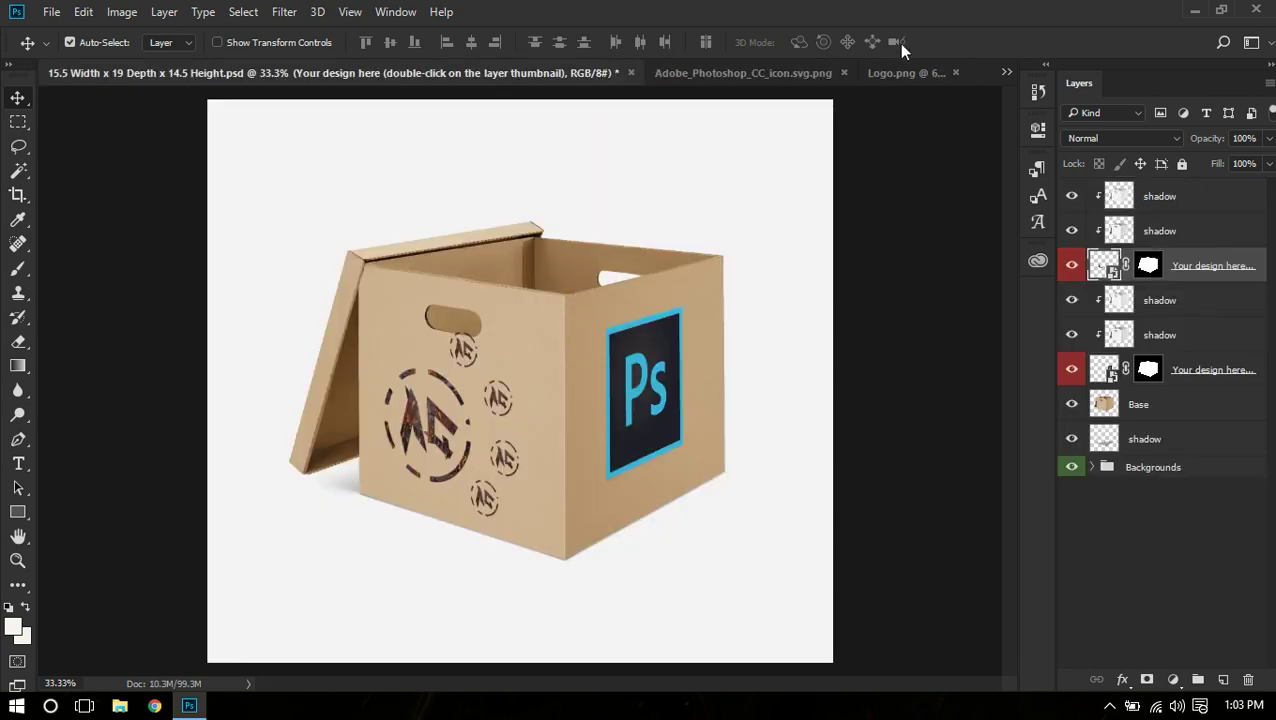
left_click(1005, 72)
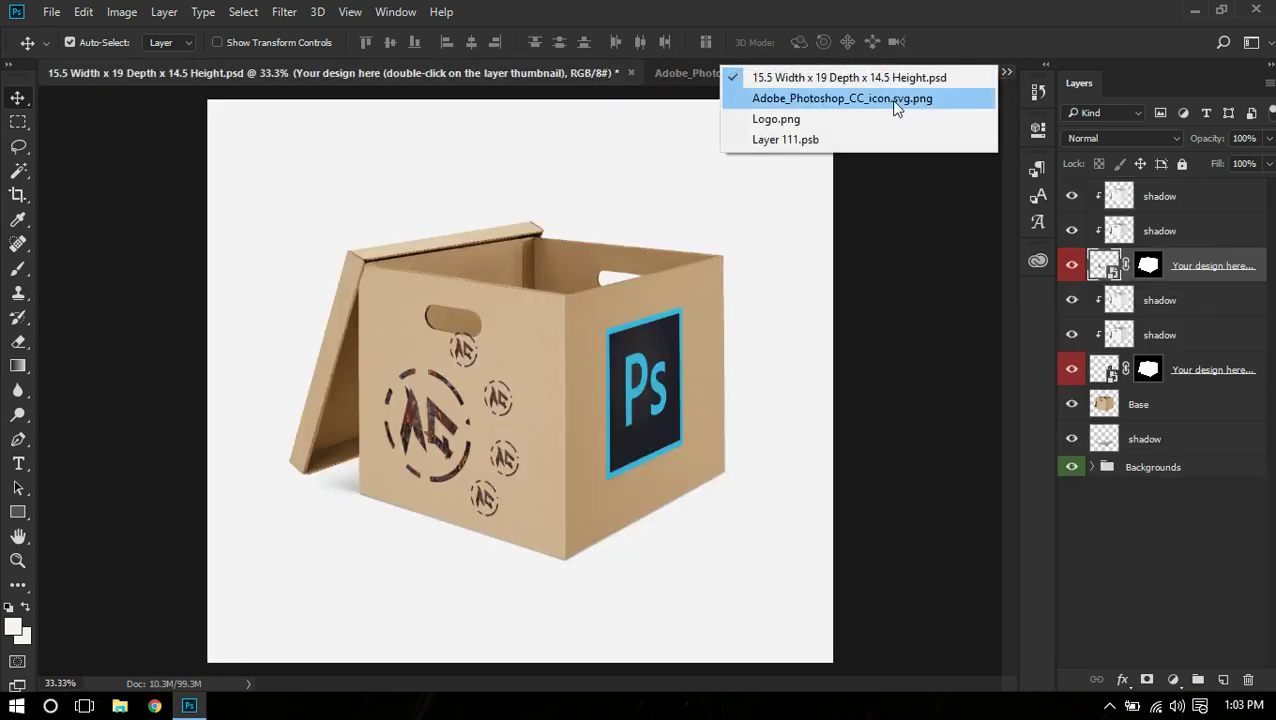
left_click(820, 133)
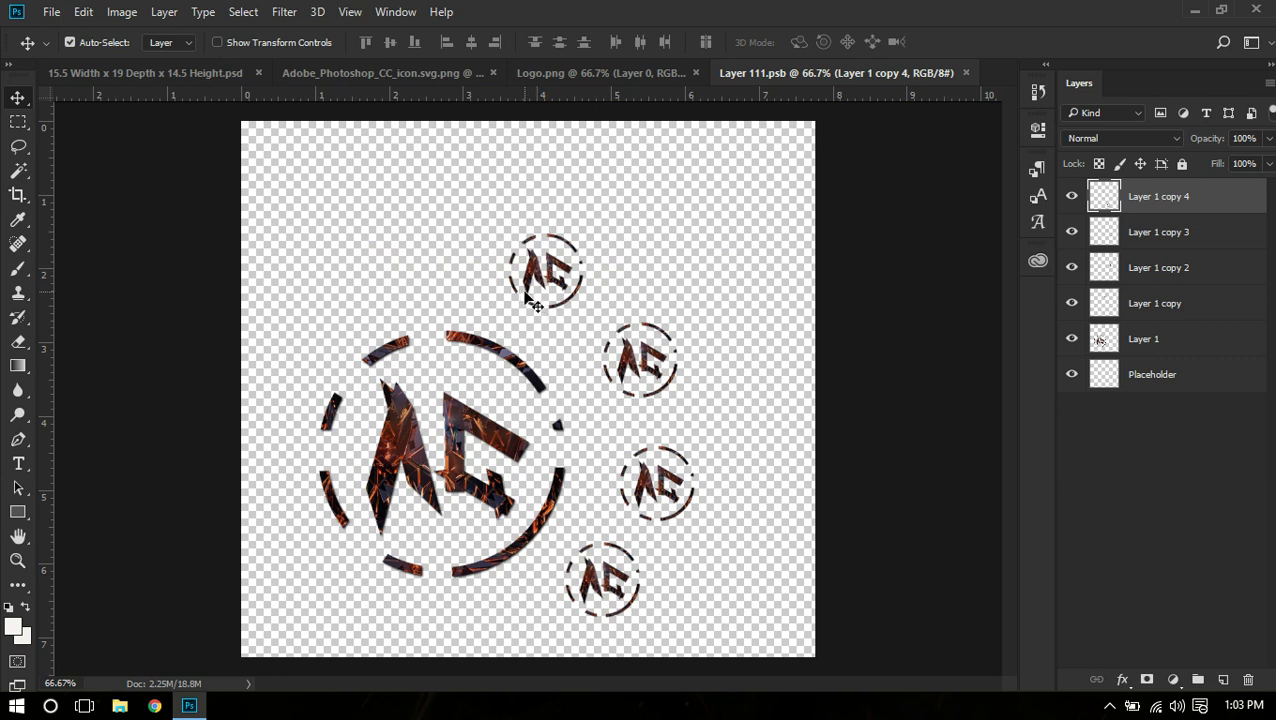
left_click(1165, 305, "shift")
left_click_drag(1150, 315, 1247, 679)
Add black 'ASSASSIN' text beside the logo.
left_click(10, 460)
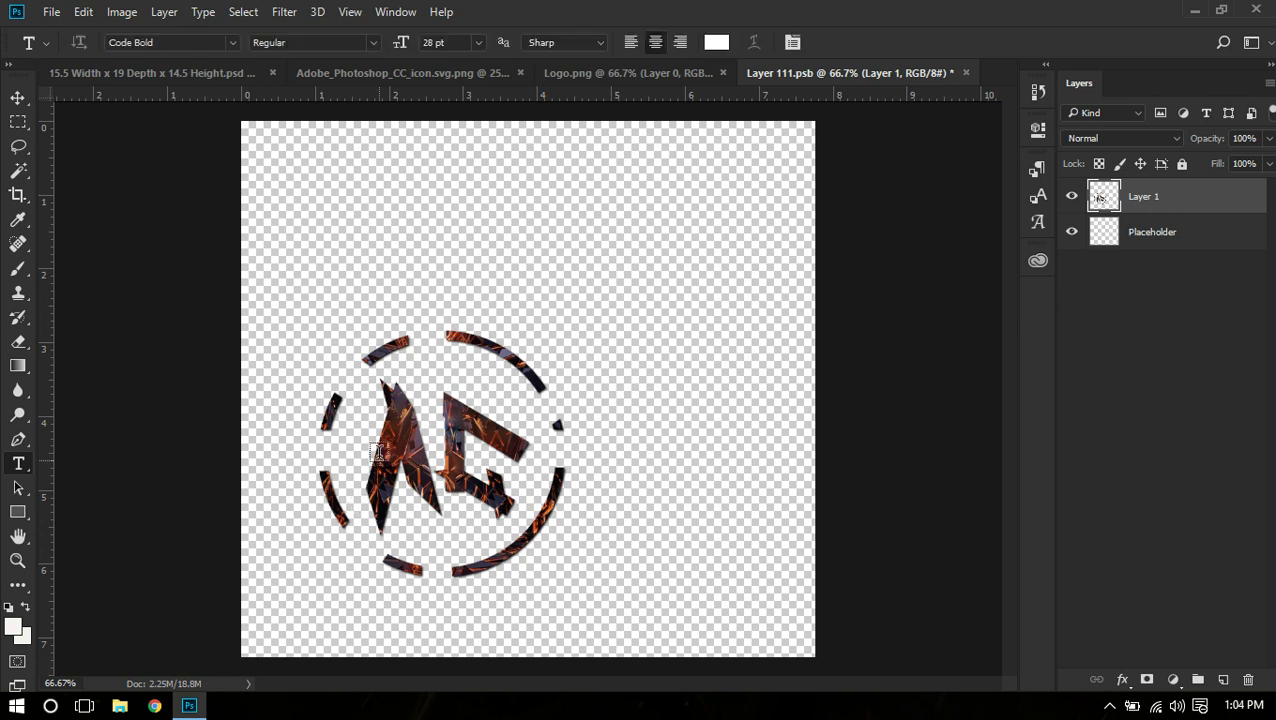
left_click(607, 425)
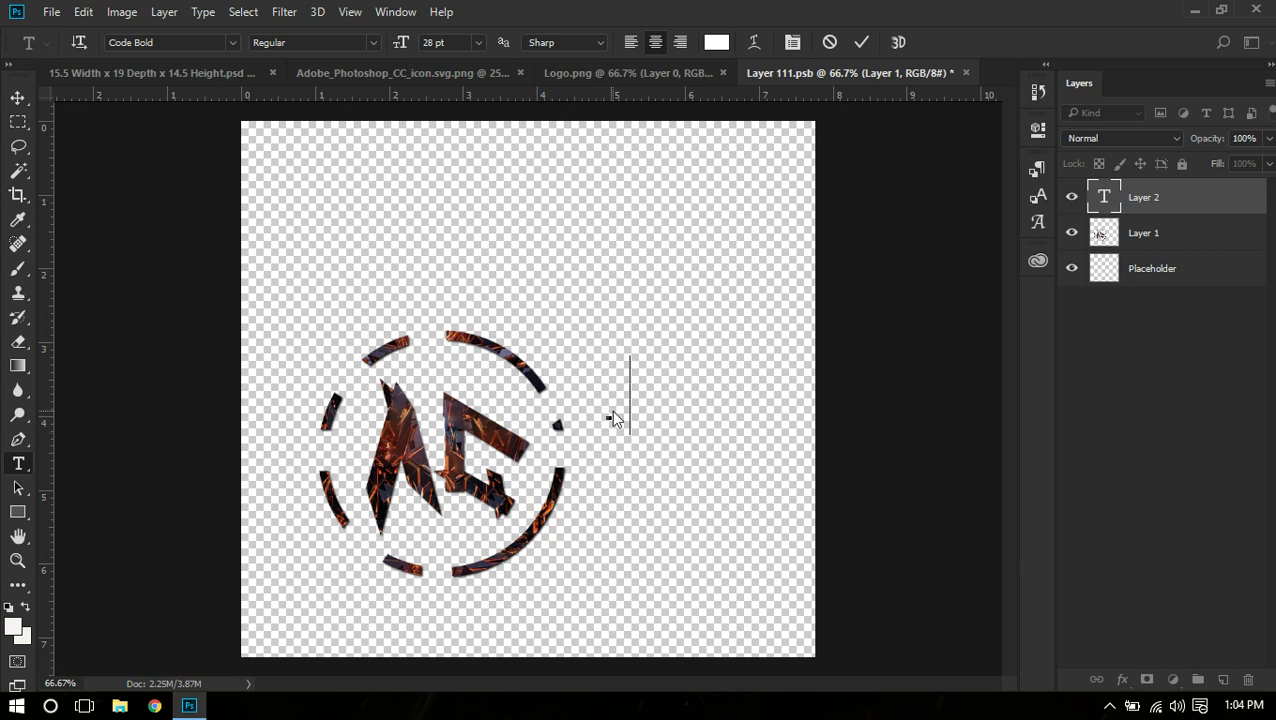
type("A  ")
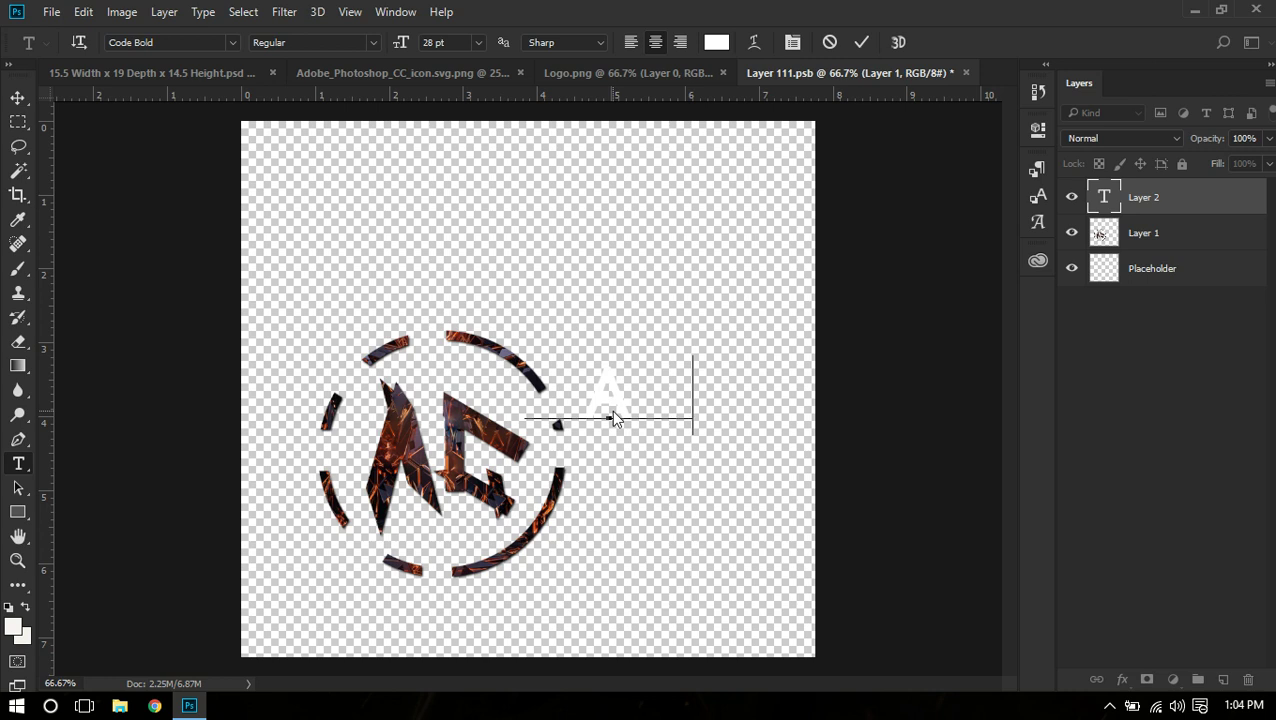
type("SSA")
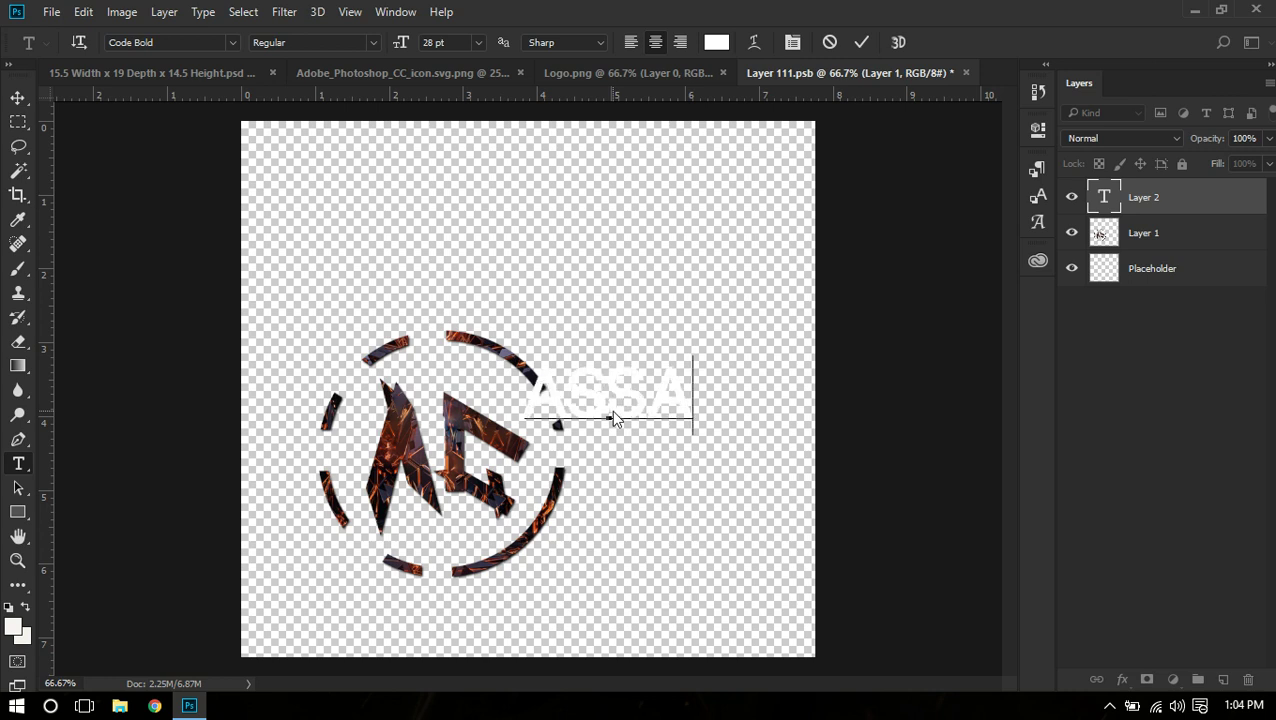
type("SSIN")
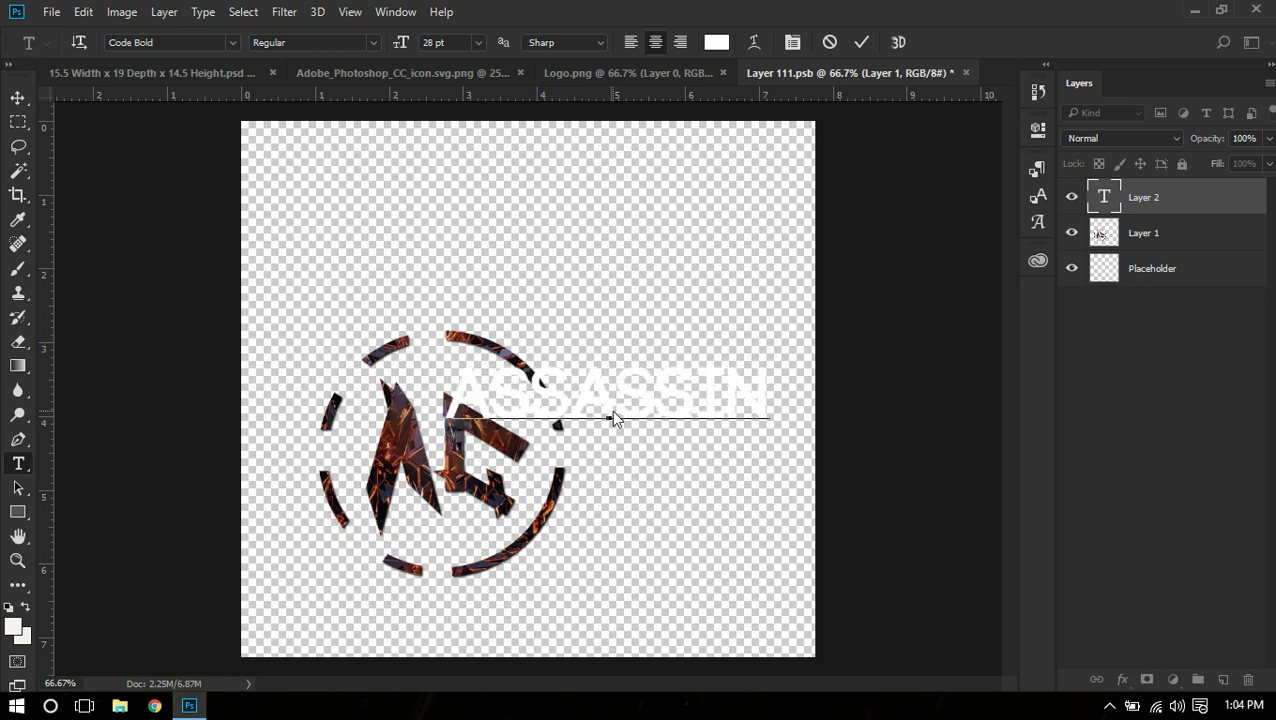
key("ctrl+a")
left_click(713, 42)
left_click(756, 345)
key("Tab")
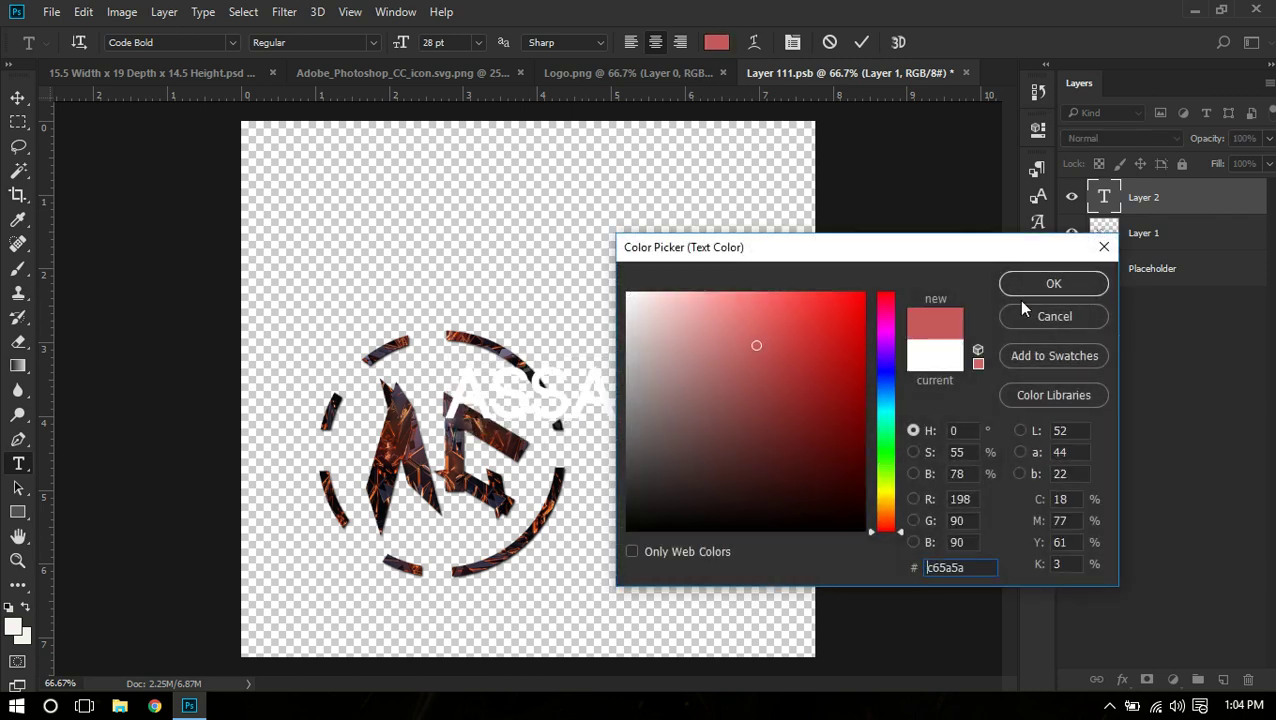
left_click(627, 530)
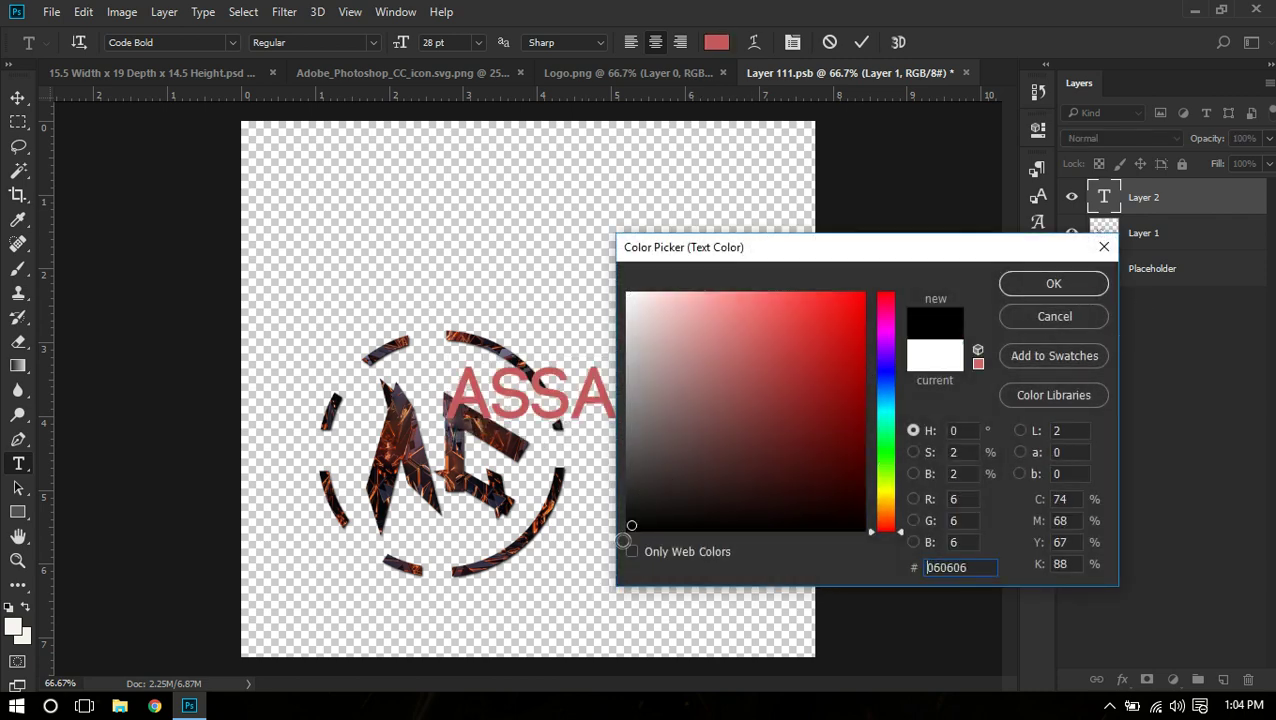
left_click(1053, 284)
left_click(861, 43)
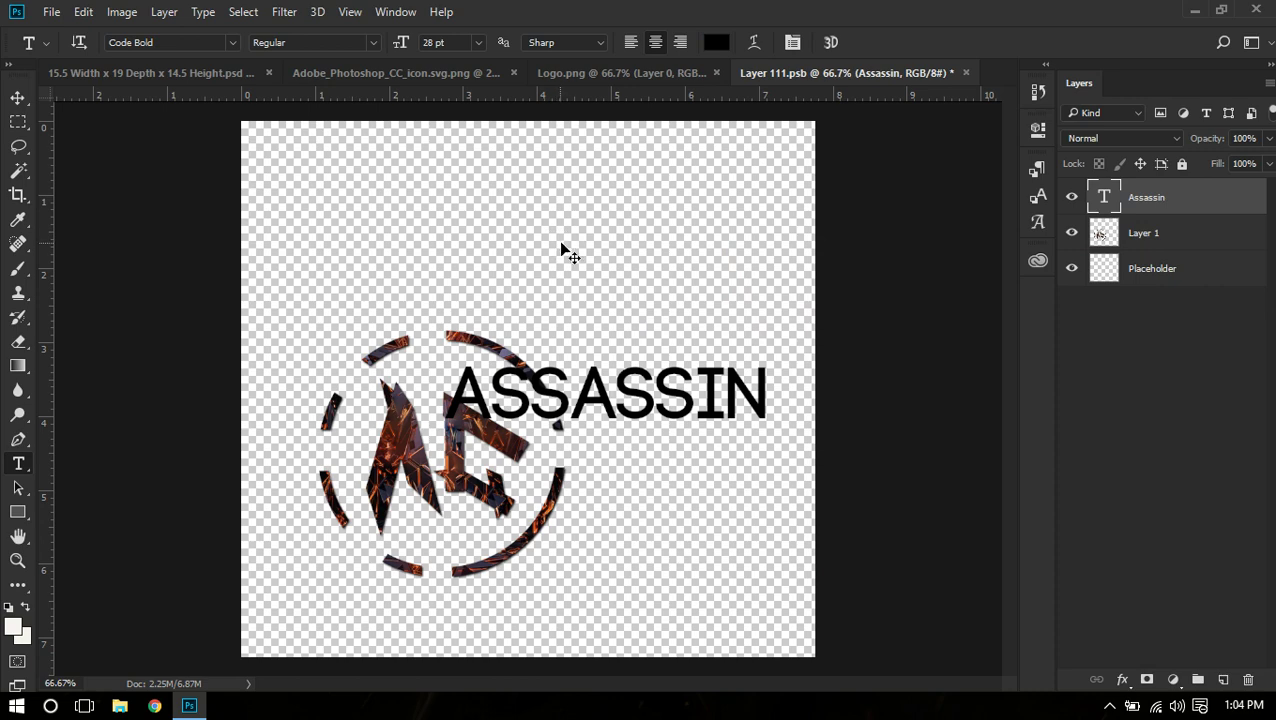
Save the logo contents, view the updated box mockup, and minimize Photoshop.
key("ctrl+s")
left_click(150, 73)
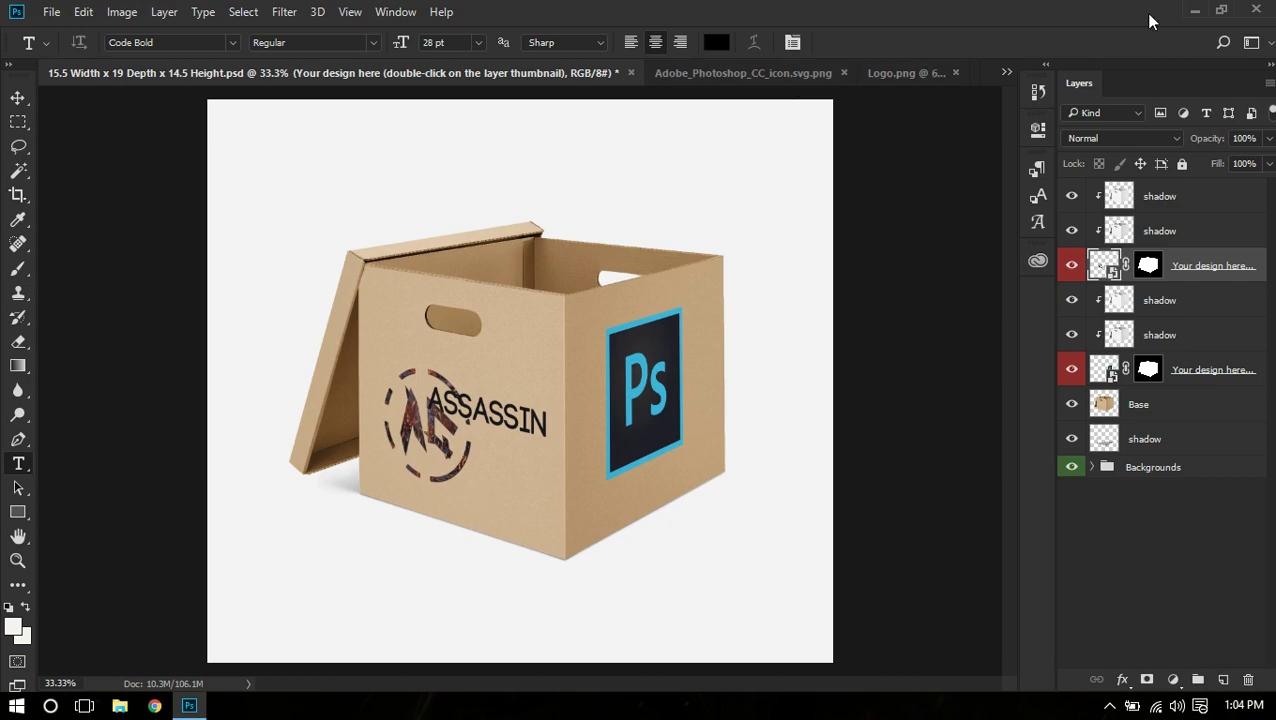
left_click(1194, 12)
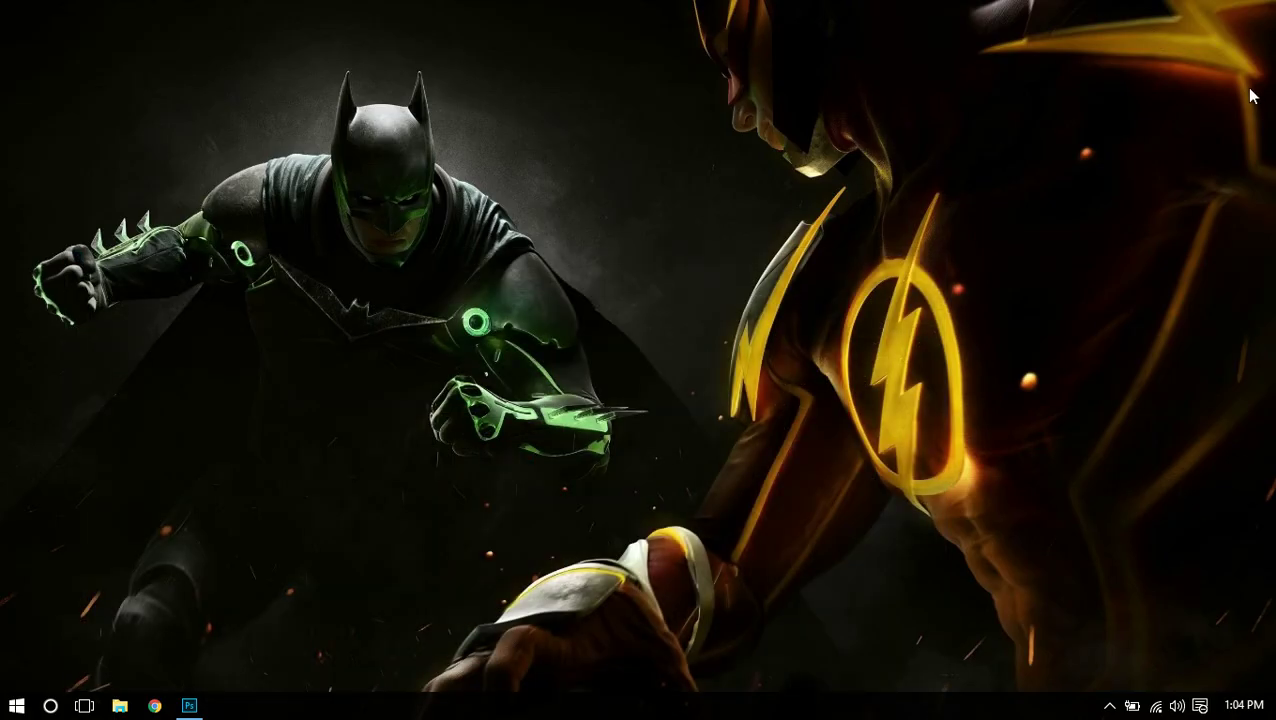